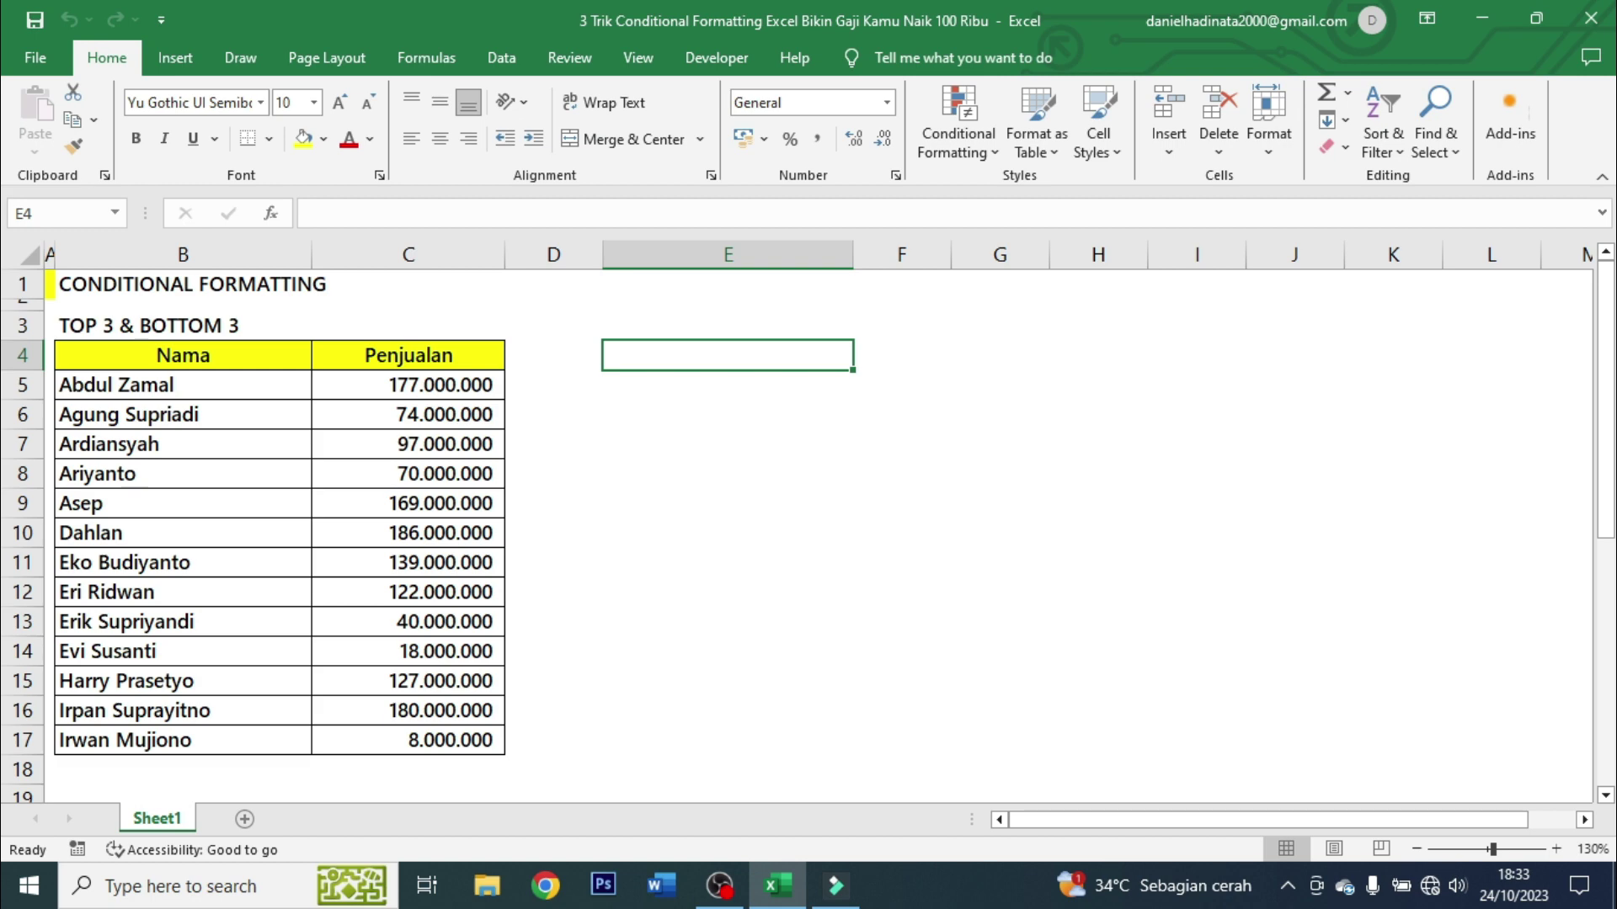
Walk through the Nama and Penjualan rows of the TOP 3 & BOTTOM 3 table, marking sample figures.
left_click(183, 325)
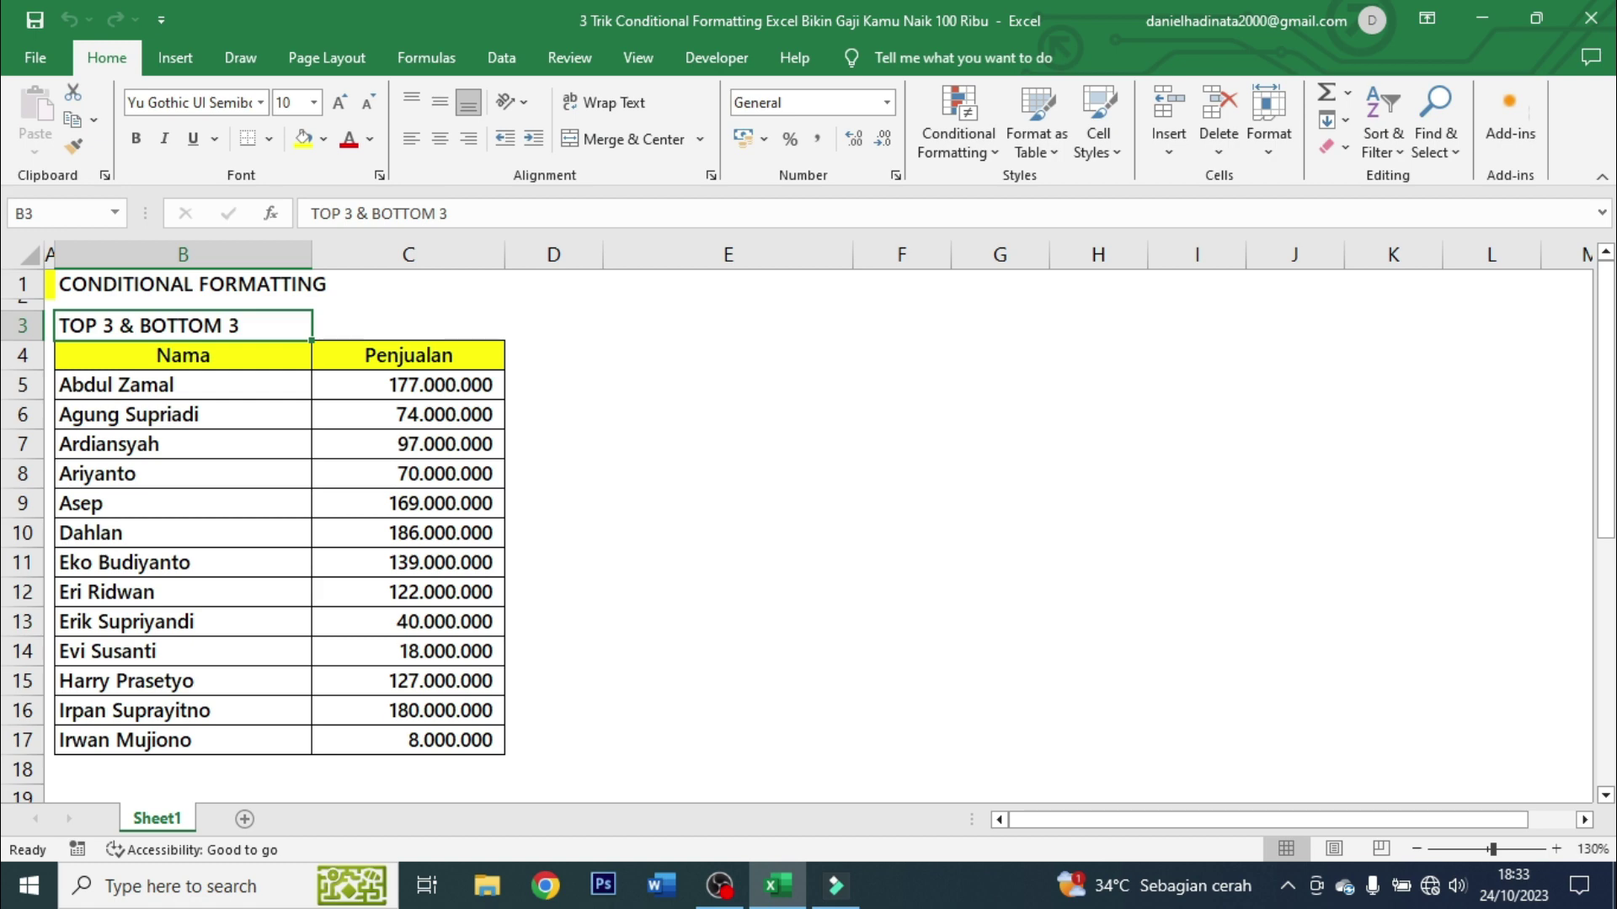
left_click_drag(183, 354, 182, 740)
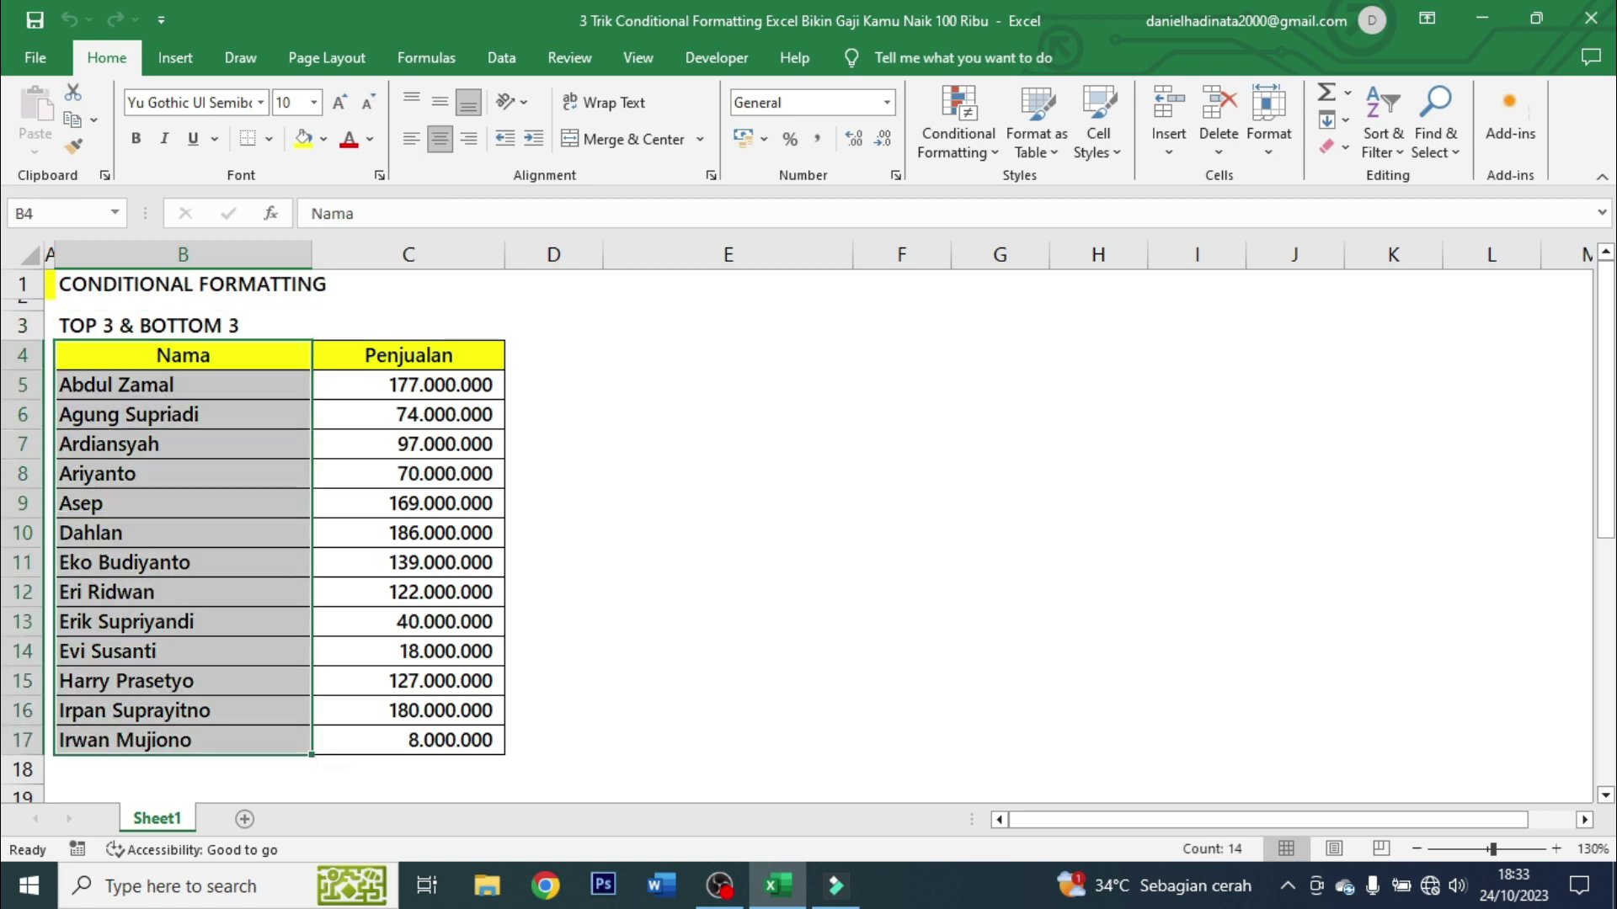
left_click_drag(408, 354, 408, 739)
left_click(408, 444)
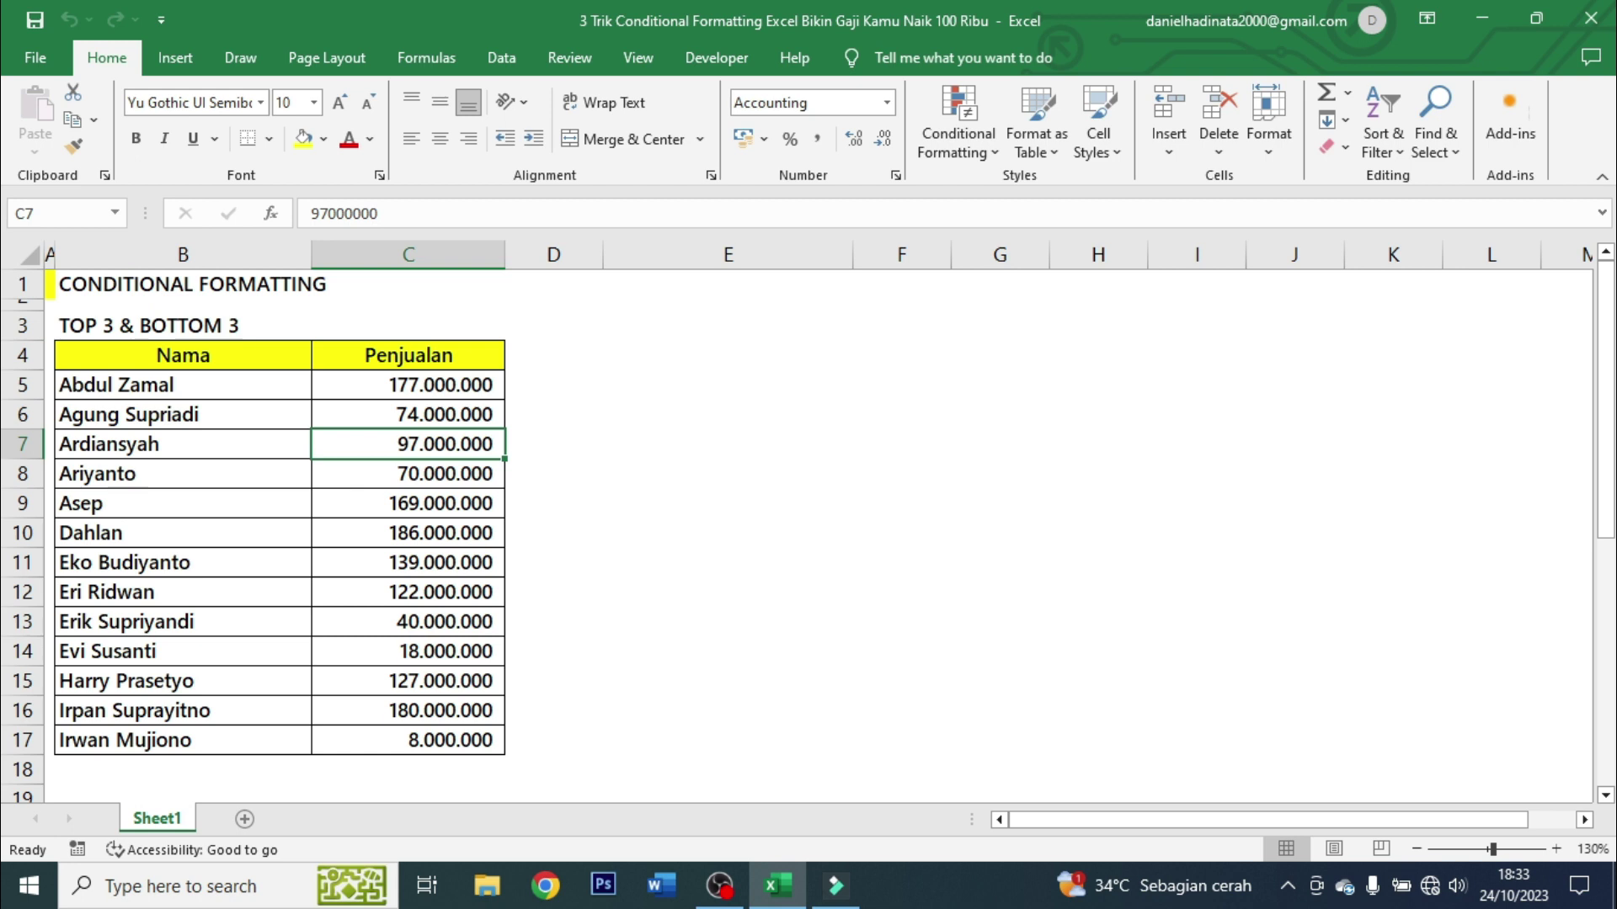
left_click(183, 385)
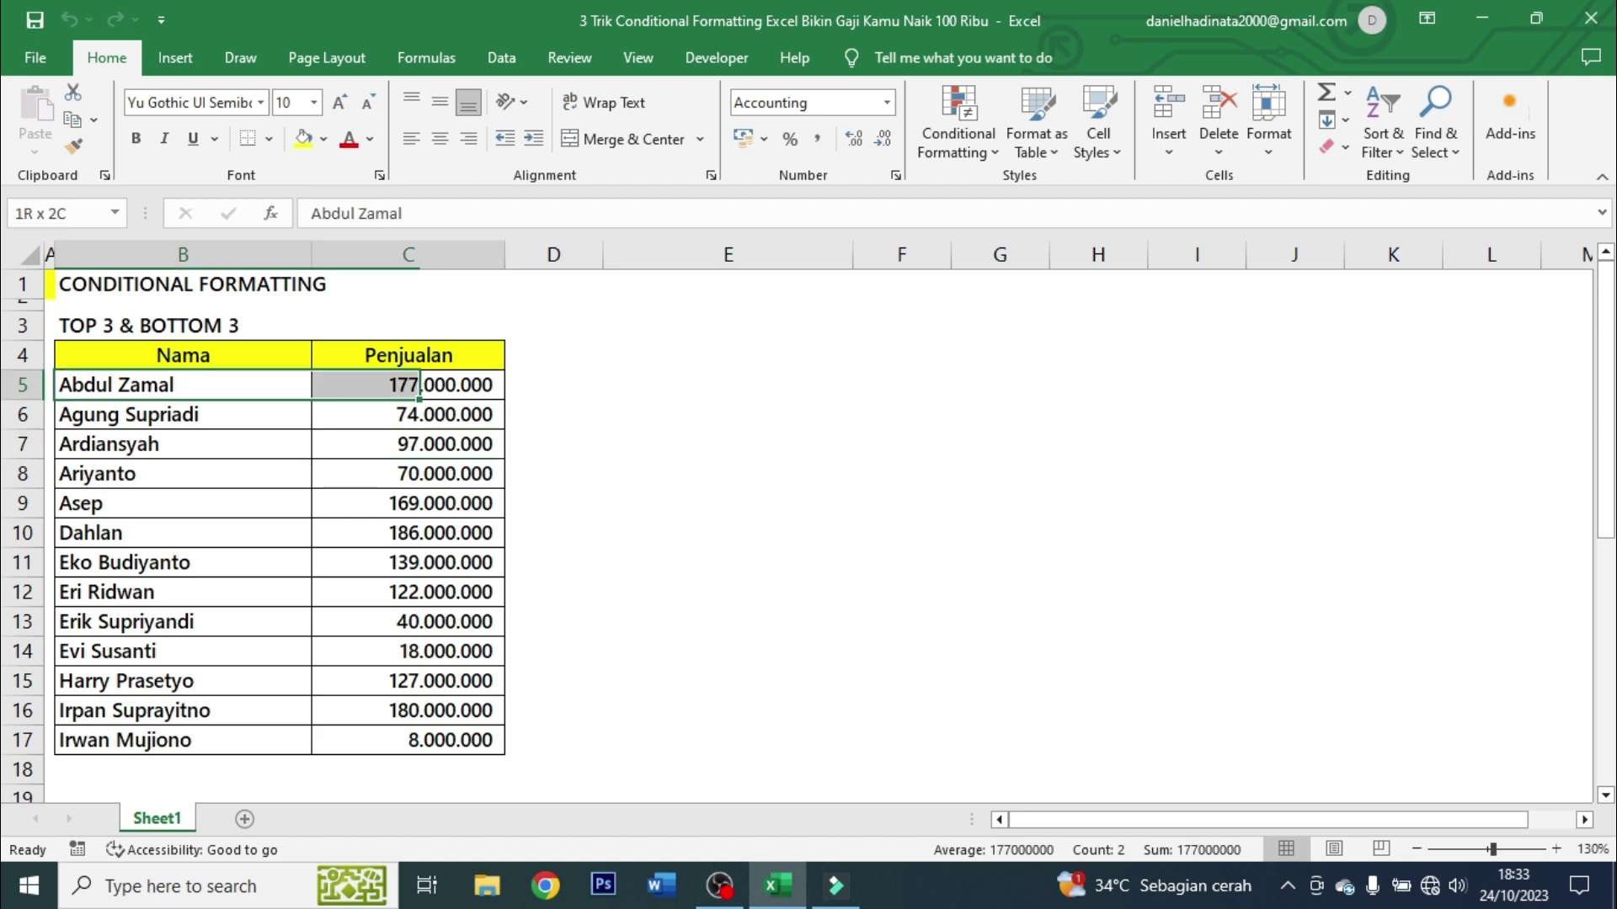
left_click_drag(182, 385, 408, 385)
left_click_drag(182, 444, 409, 503)
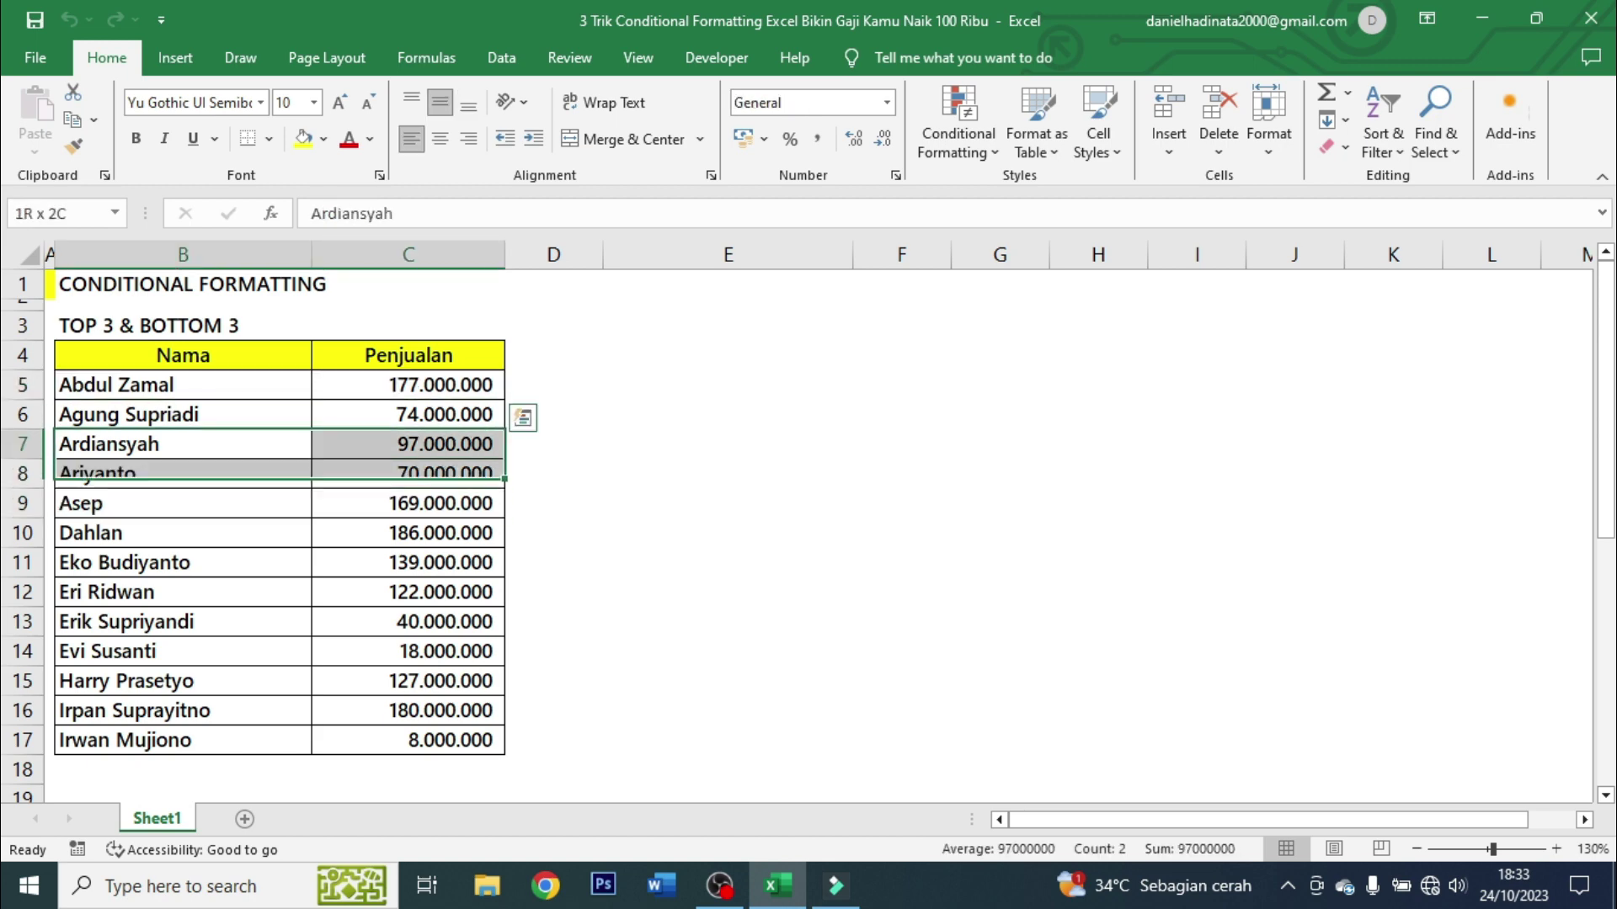
left_click_drag(183, 444, 409, 444)
left_click_drag(182, 473, 408, 503)
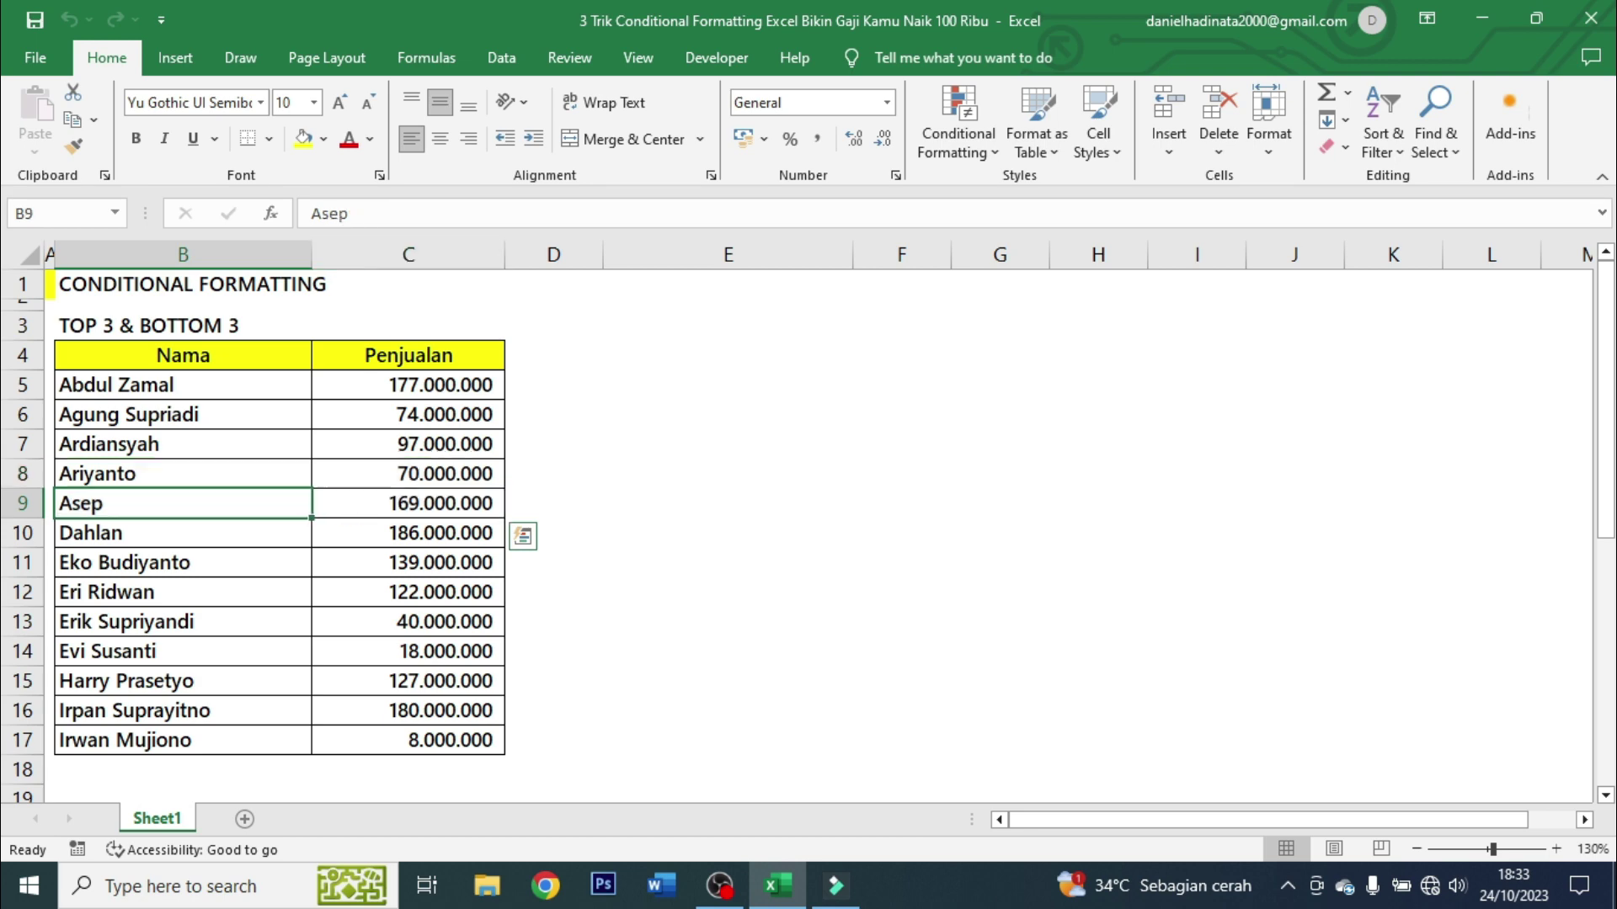
left_click_drag(183, 503, 408, 503)
left_click_drag(183, 532, 409, 532)
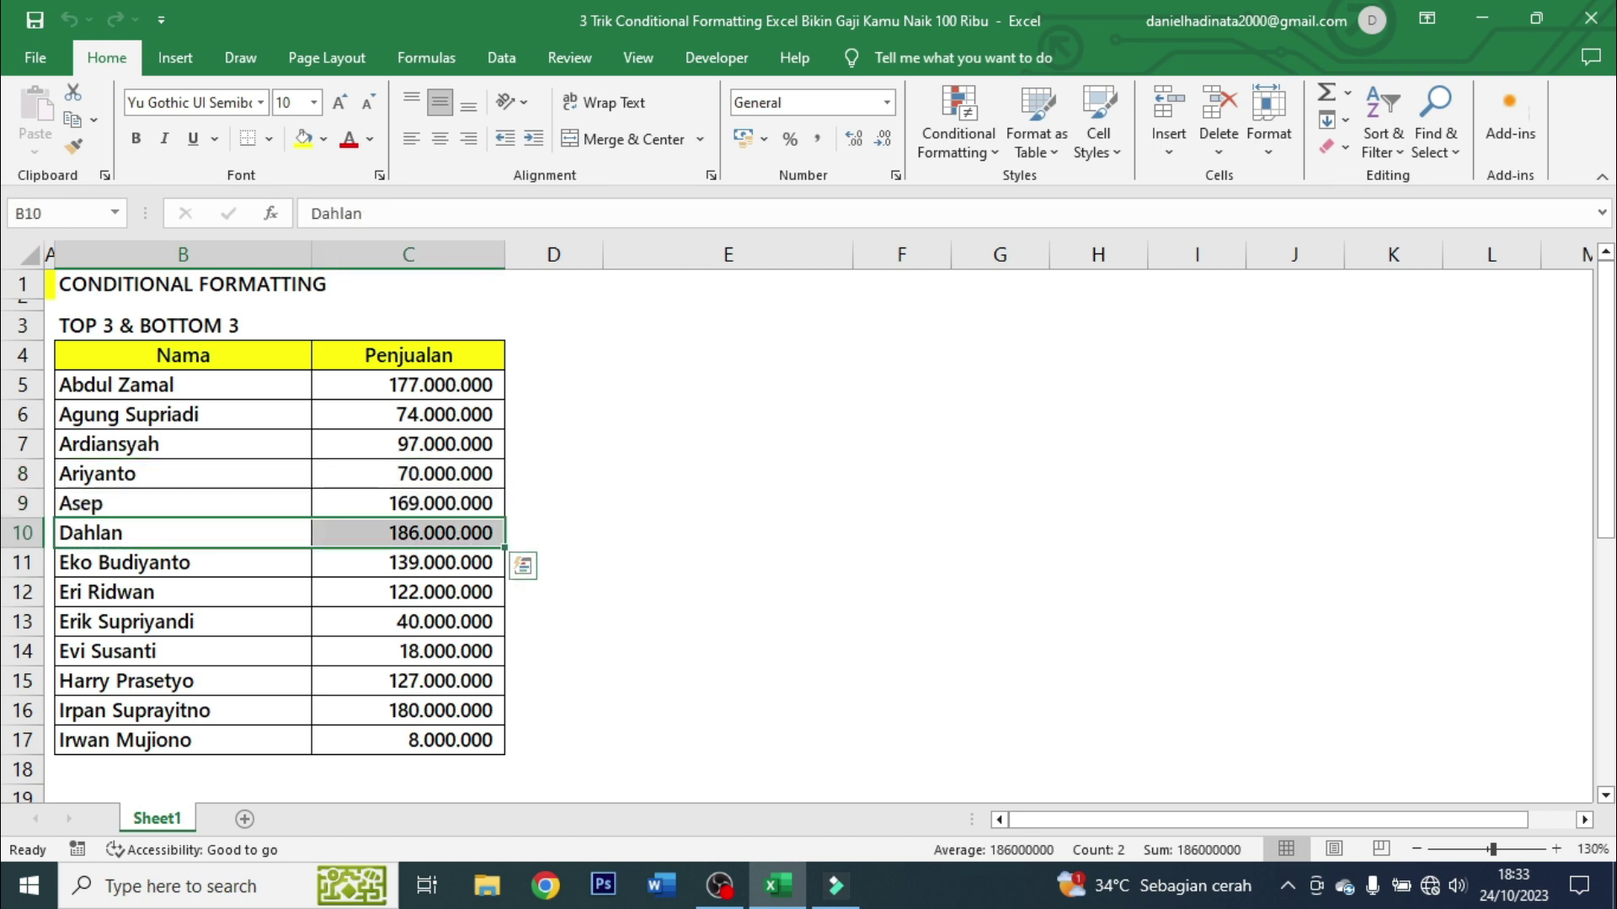
left_click(728, 354)
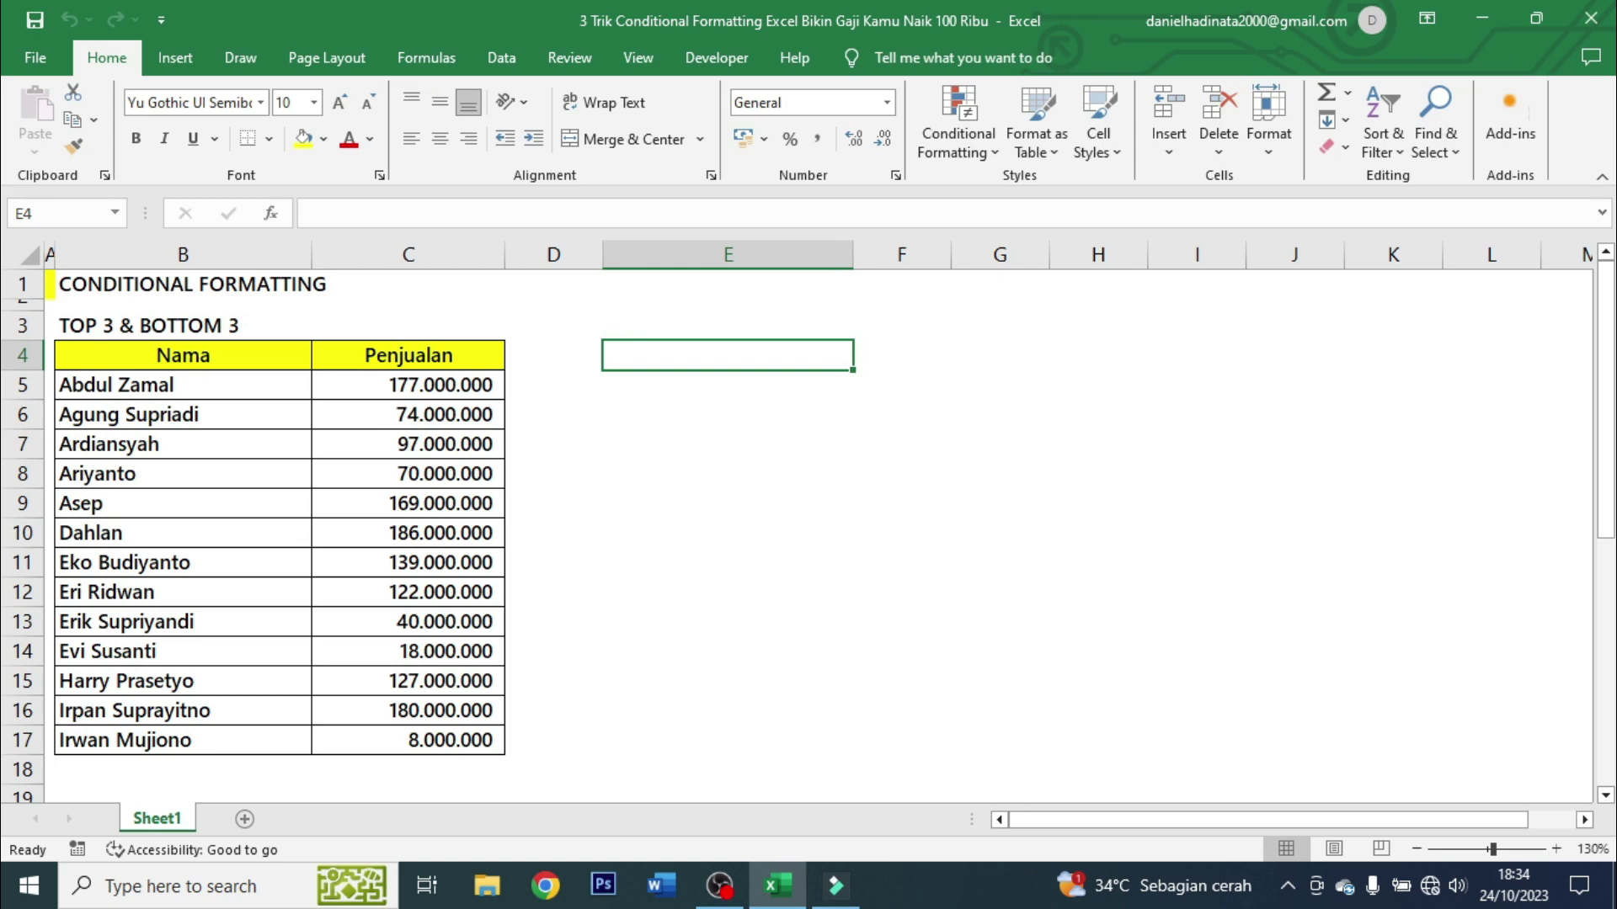
Select the names and sales B5:C17 and start a Top 10 Items rule.
left_click_drag(183, 385, 454, 739)
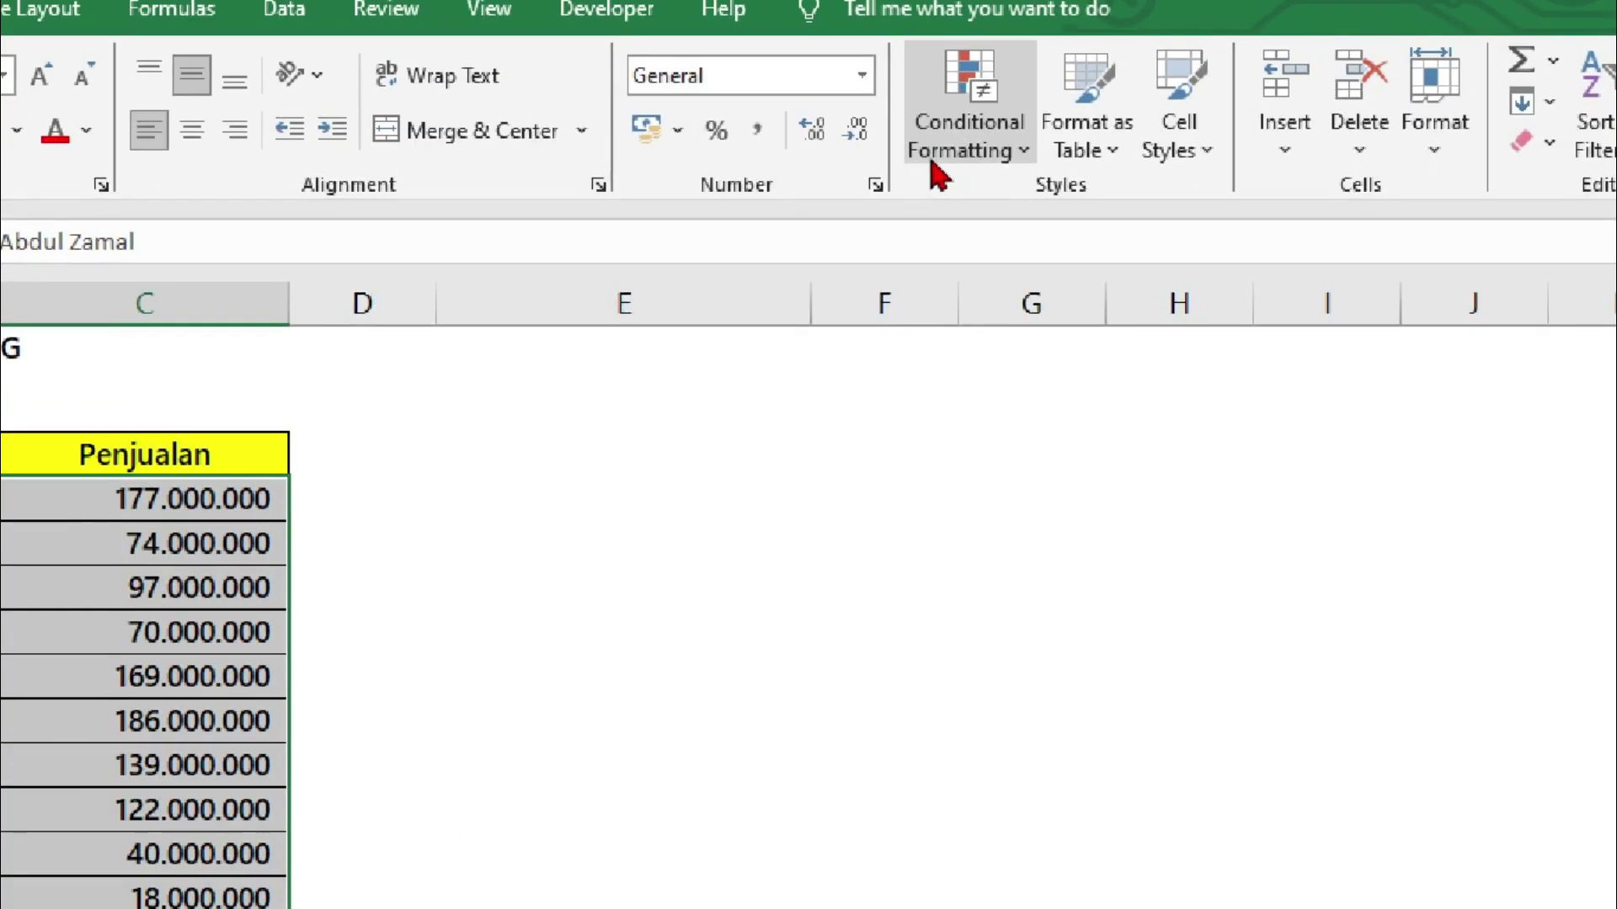
left_click(968, 142)
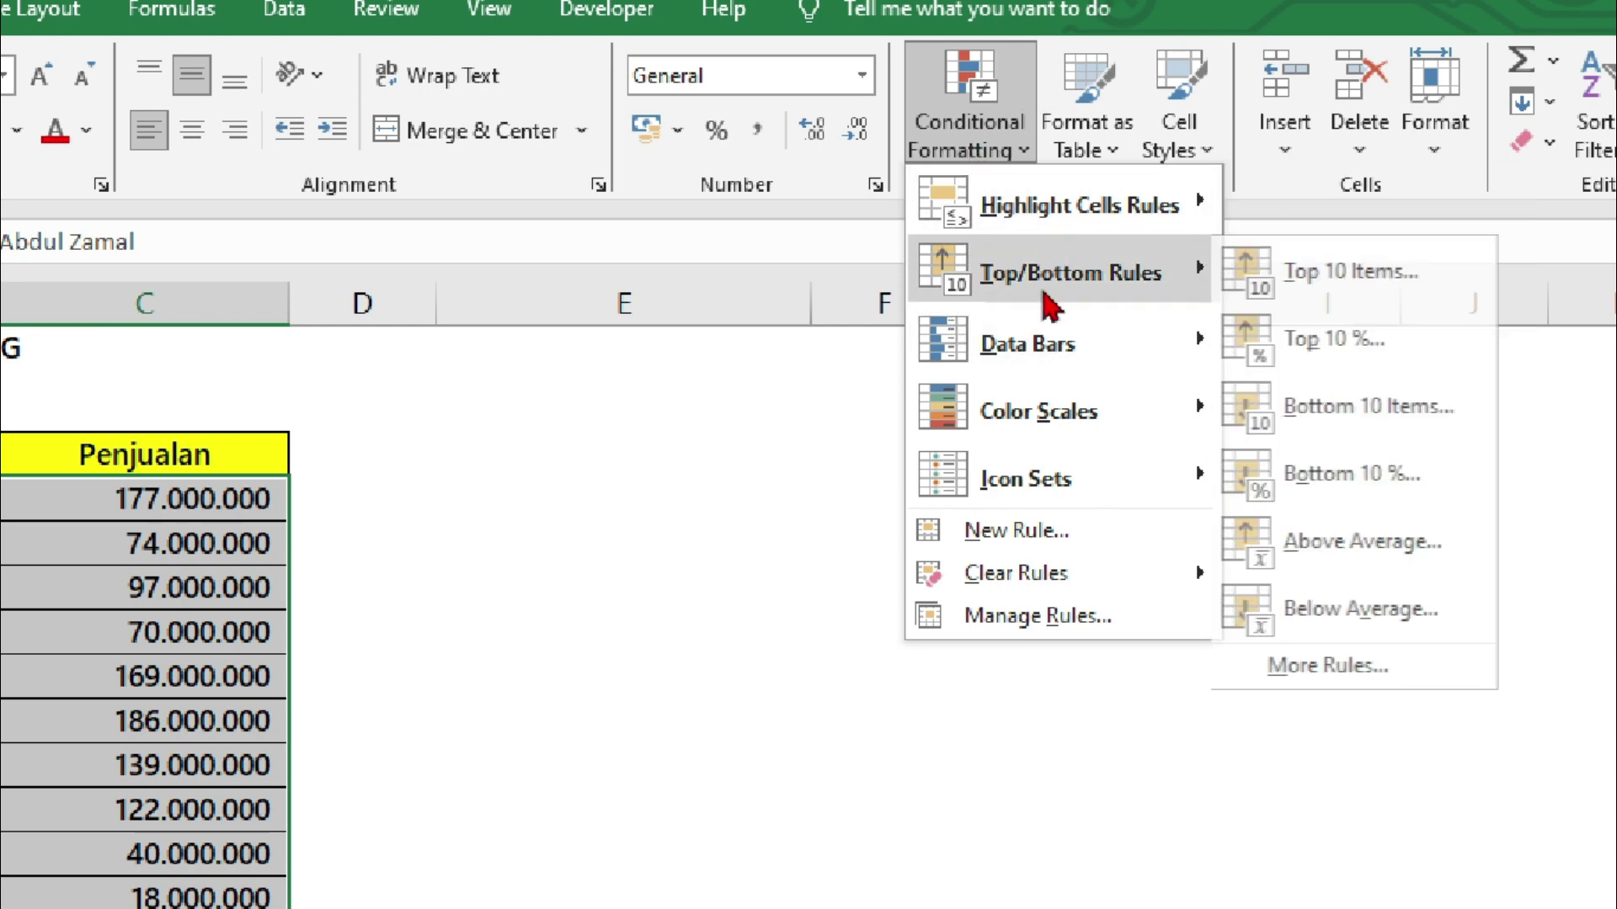
mouse_move(1068, 271)
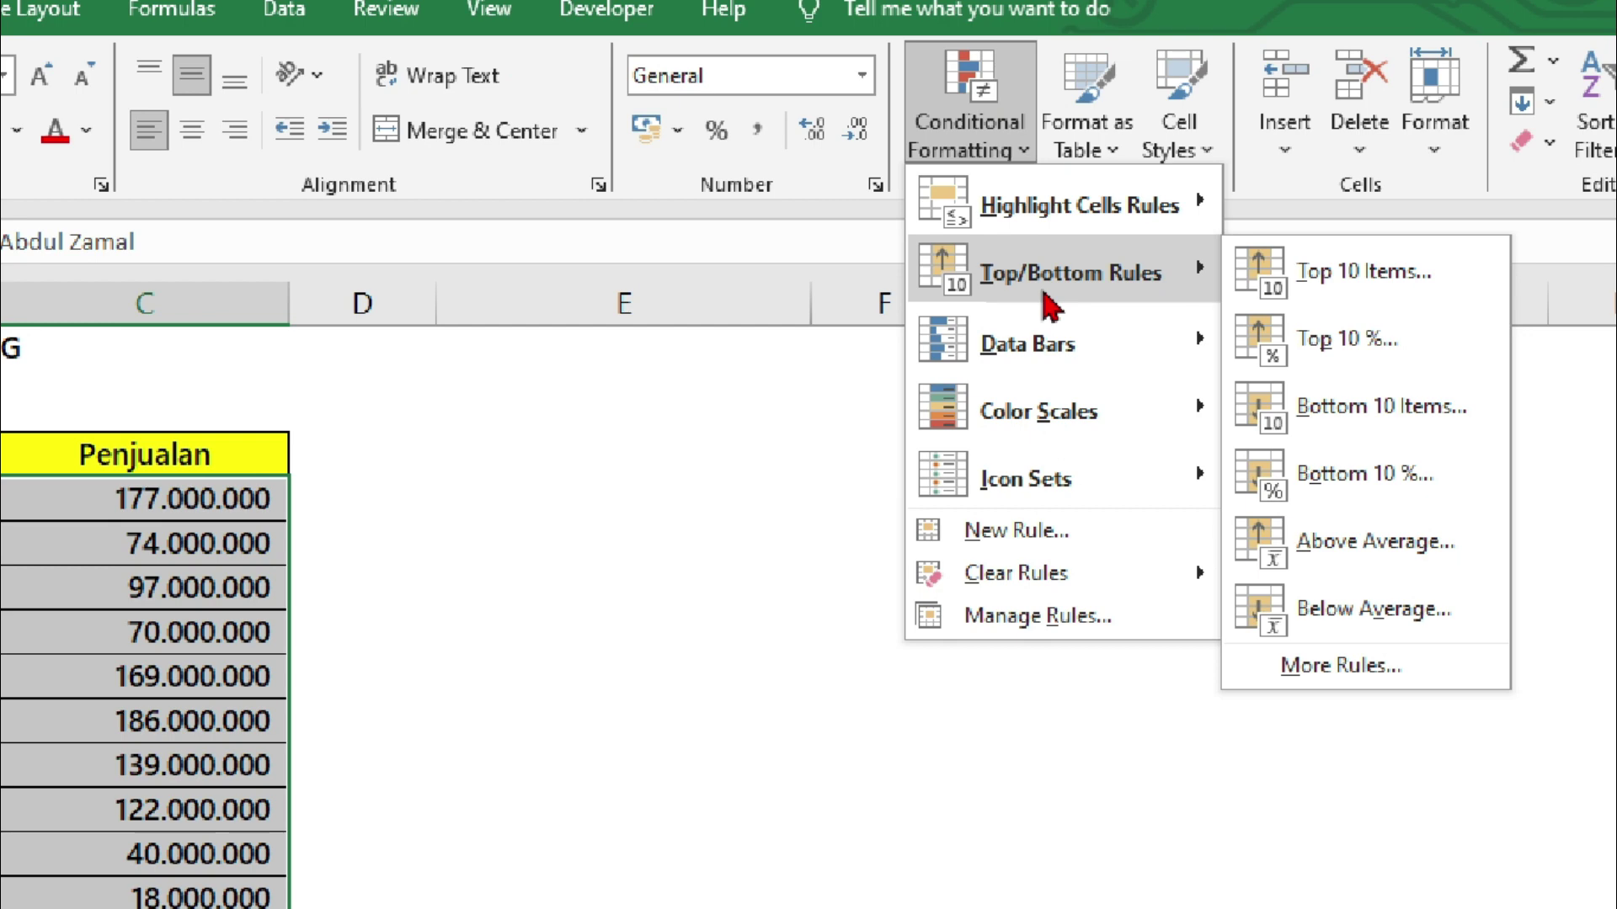
left_click(1358, 279)
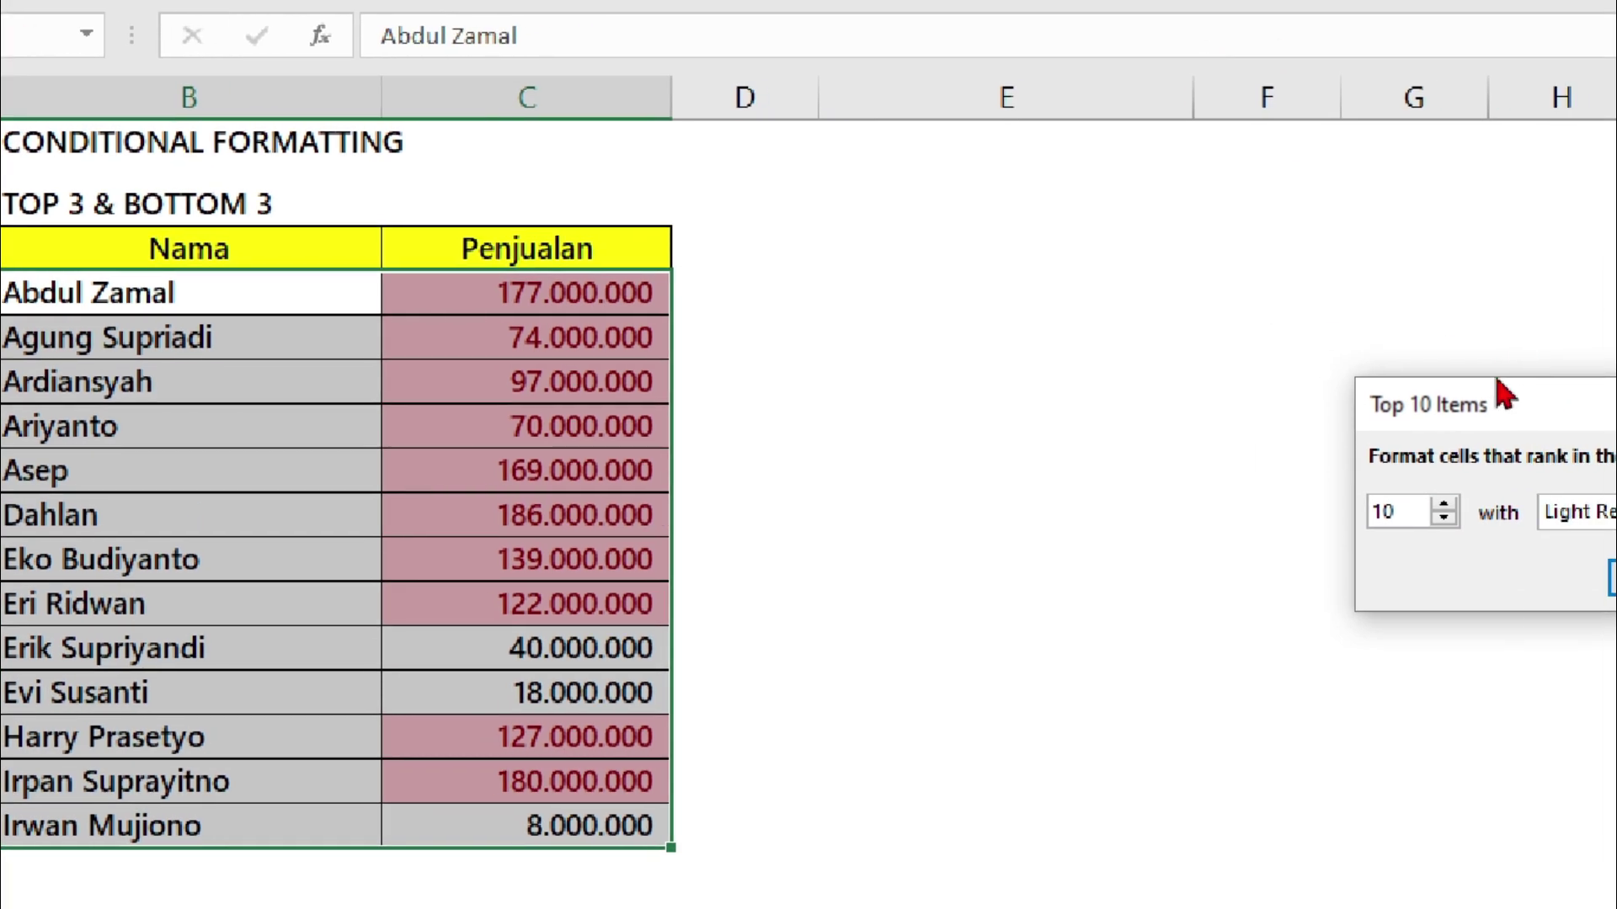
Set the top rule to 3 items with Green Fill with Dark Green Text and apply it.
left_click_drag(1507, 394, 842, 252)
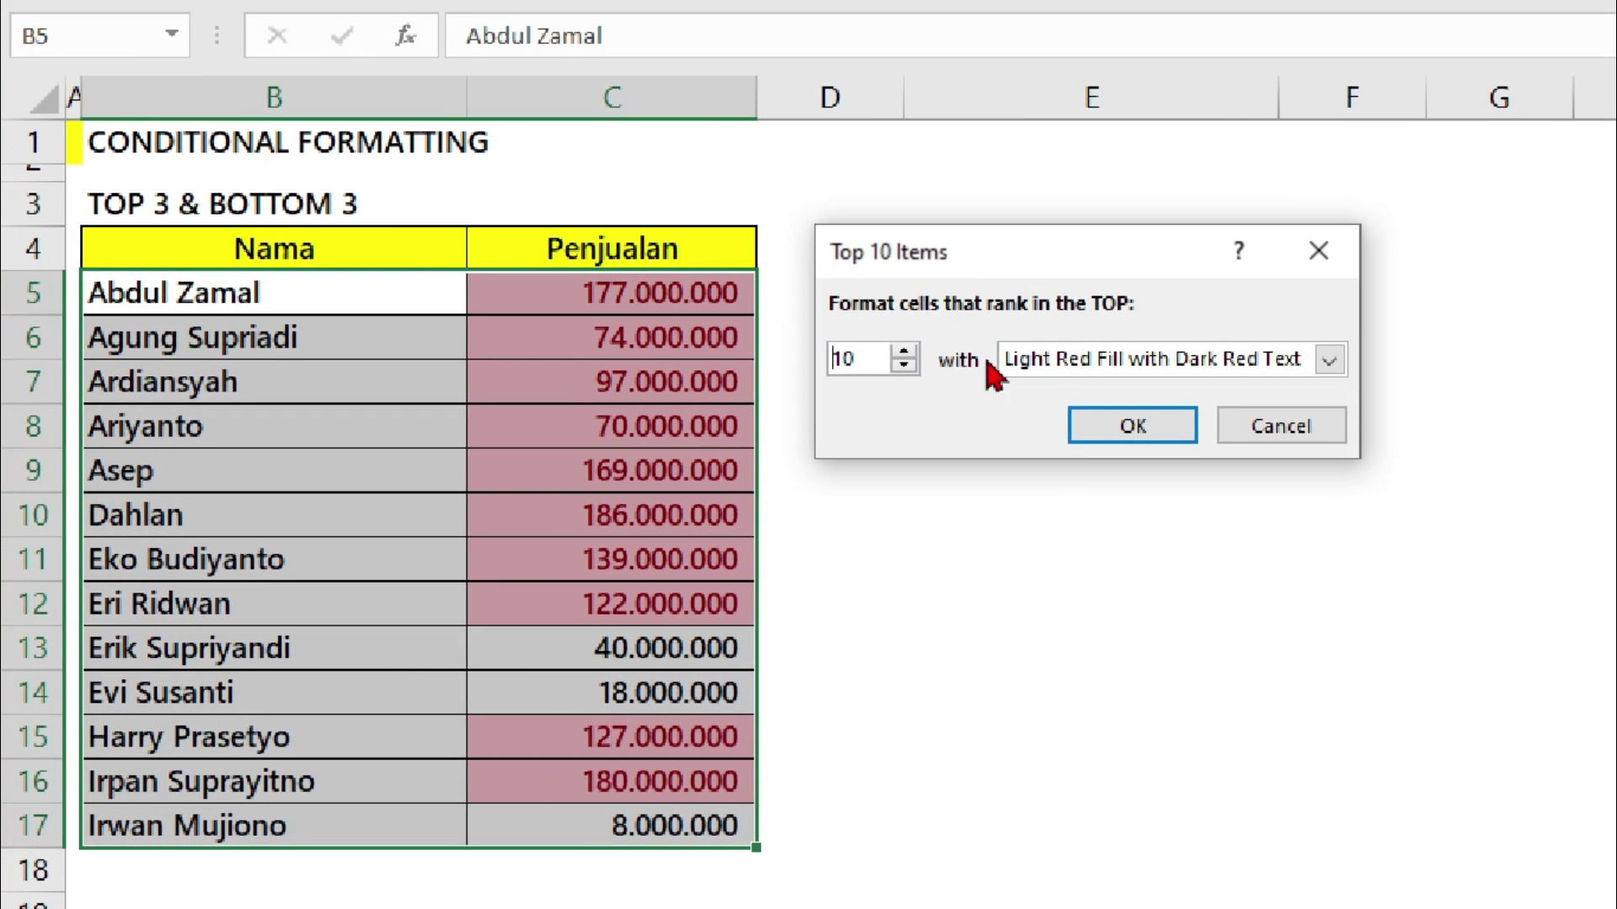
left_click(885, 361)
key("BackSpace")
key("BackSpace")
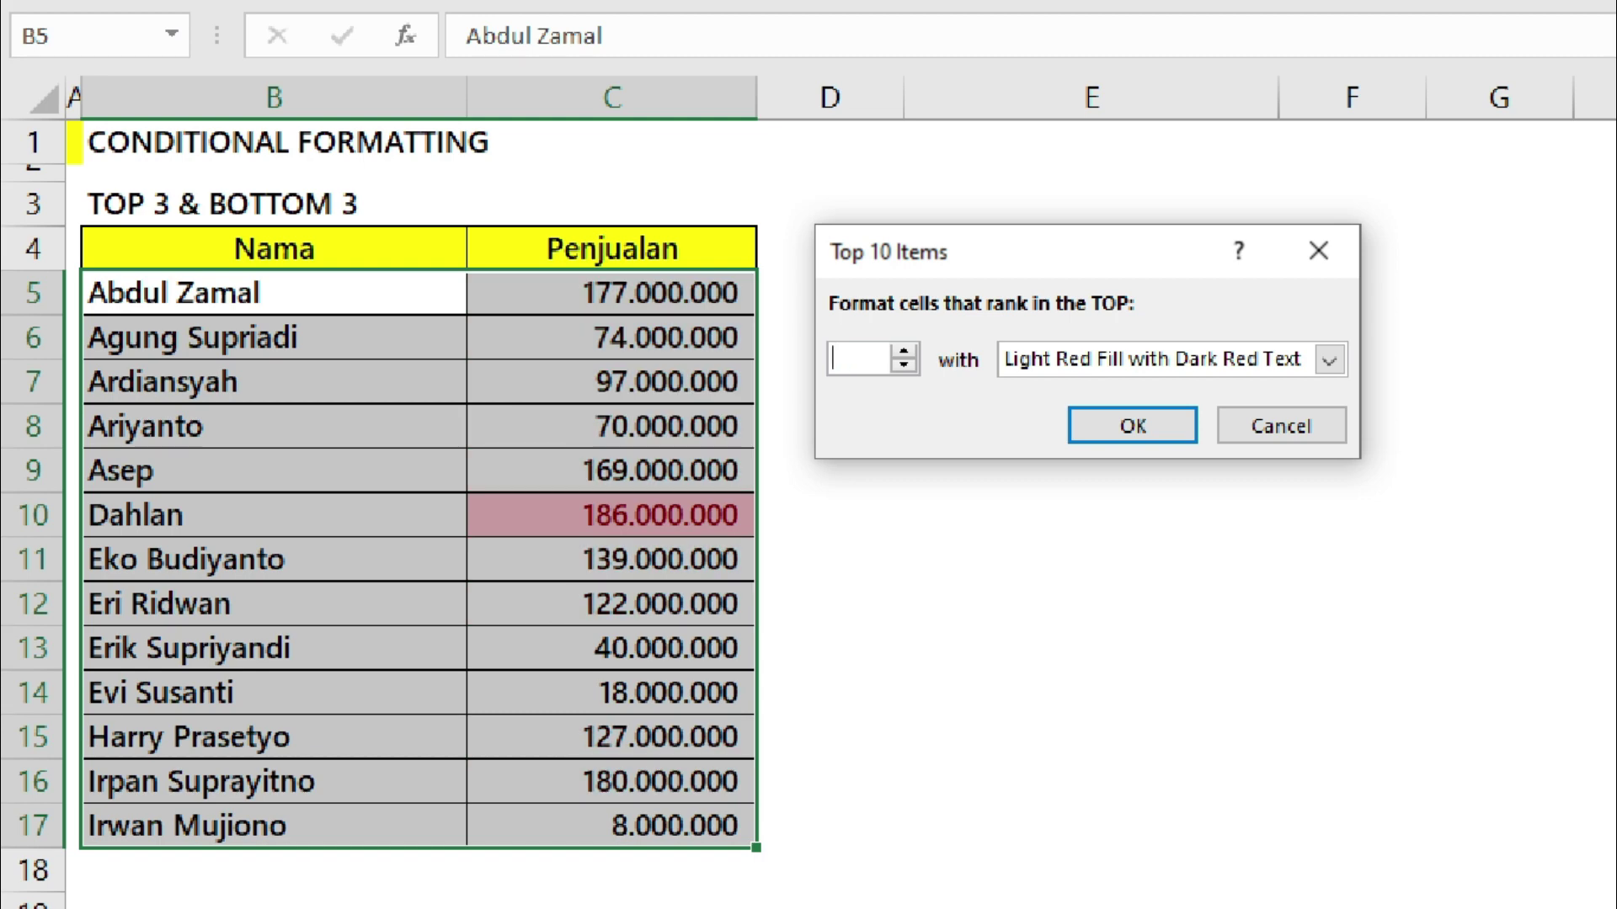
type("3")
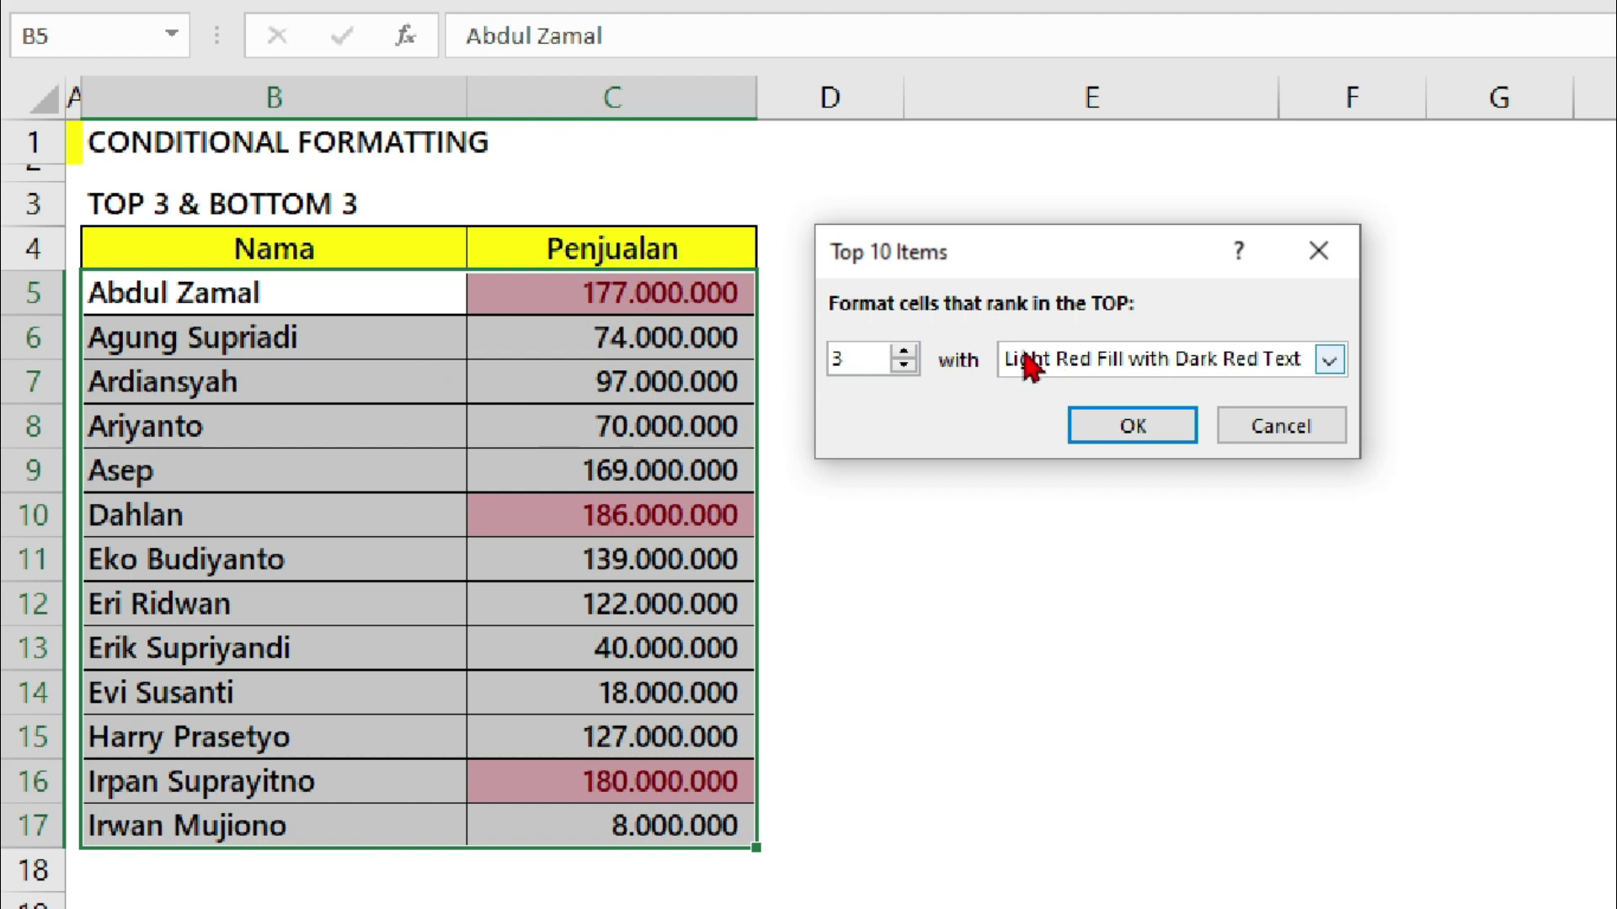
left_click(1330, 363)
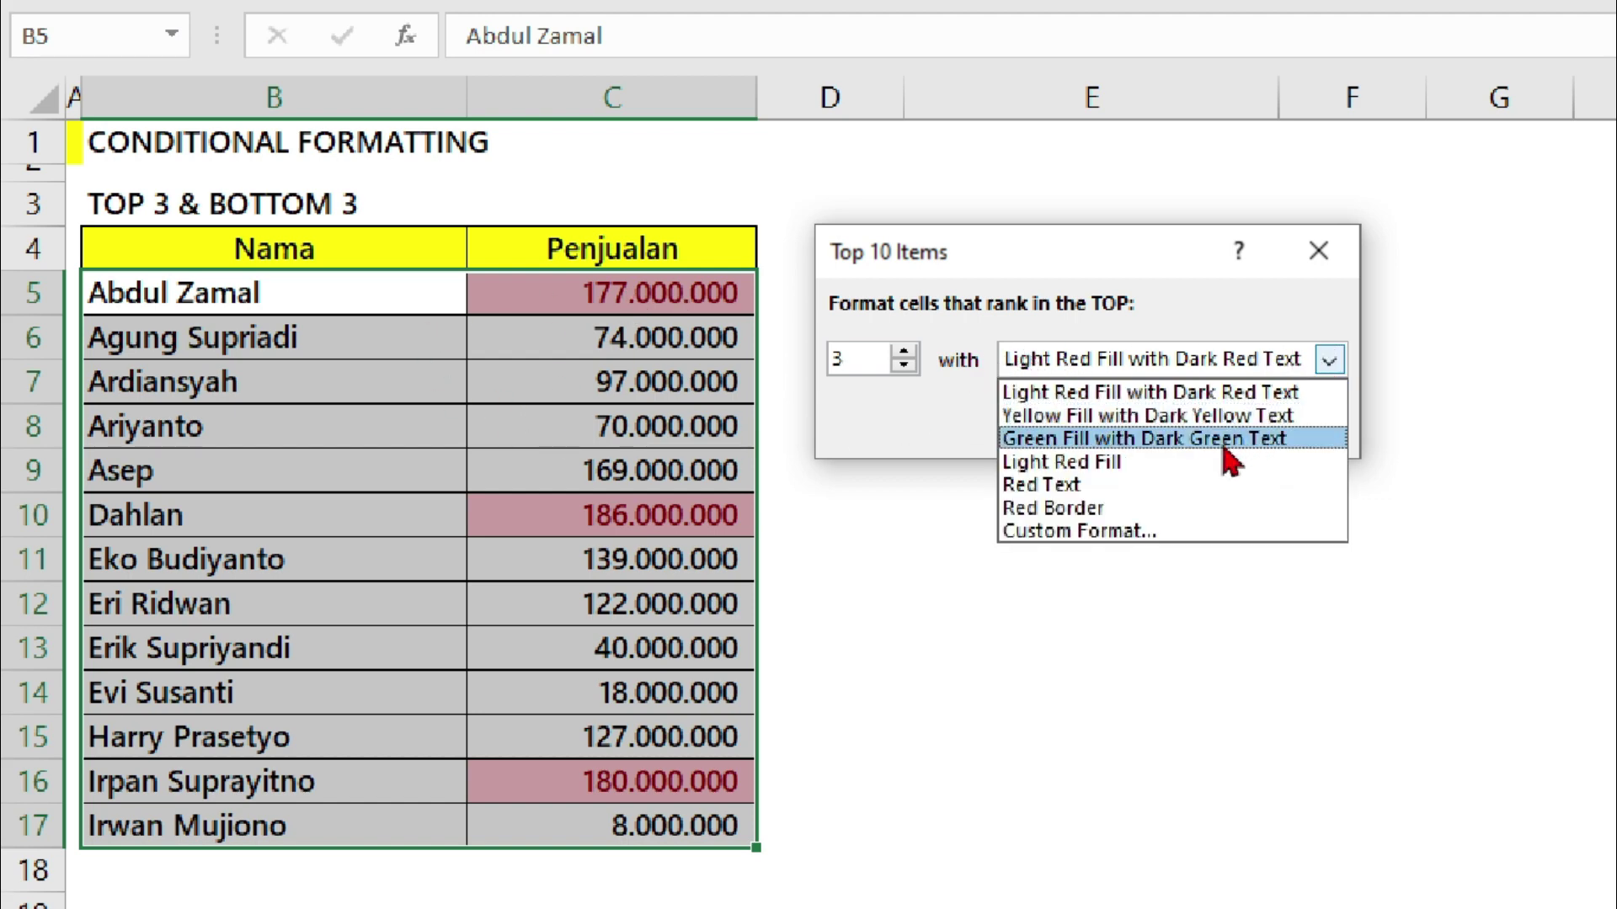
left_click(1116, 417)
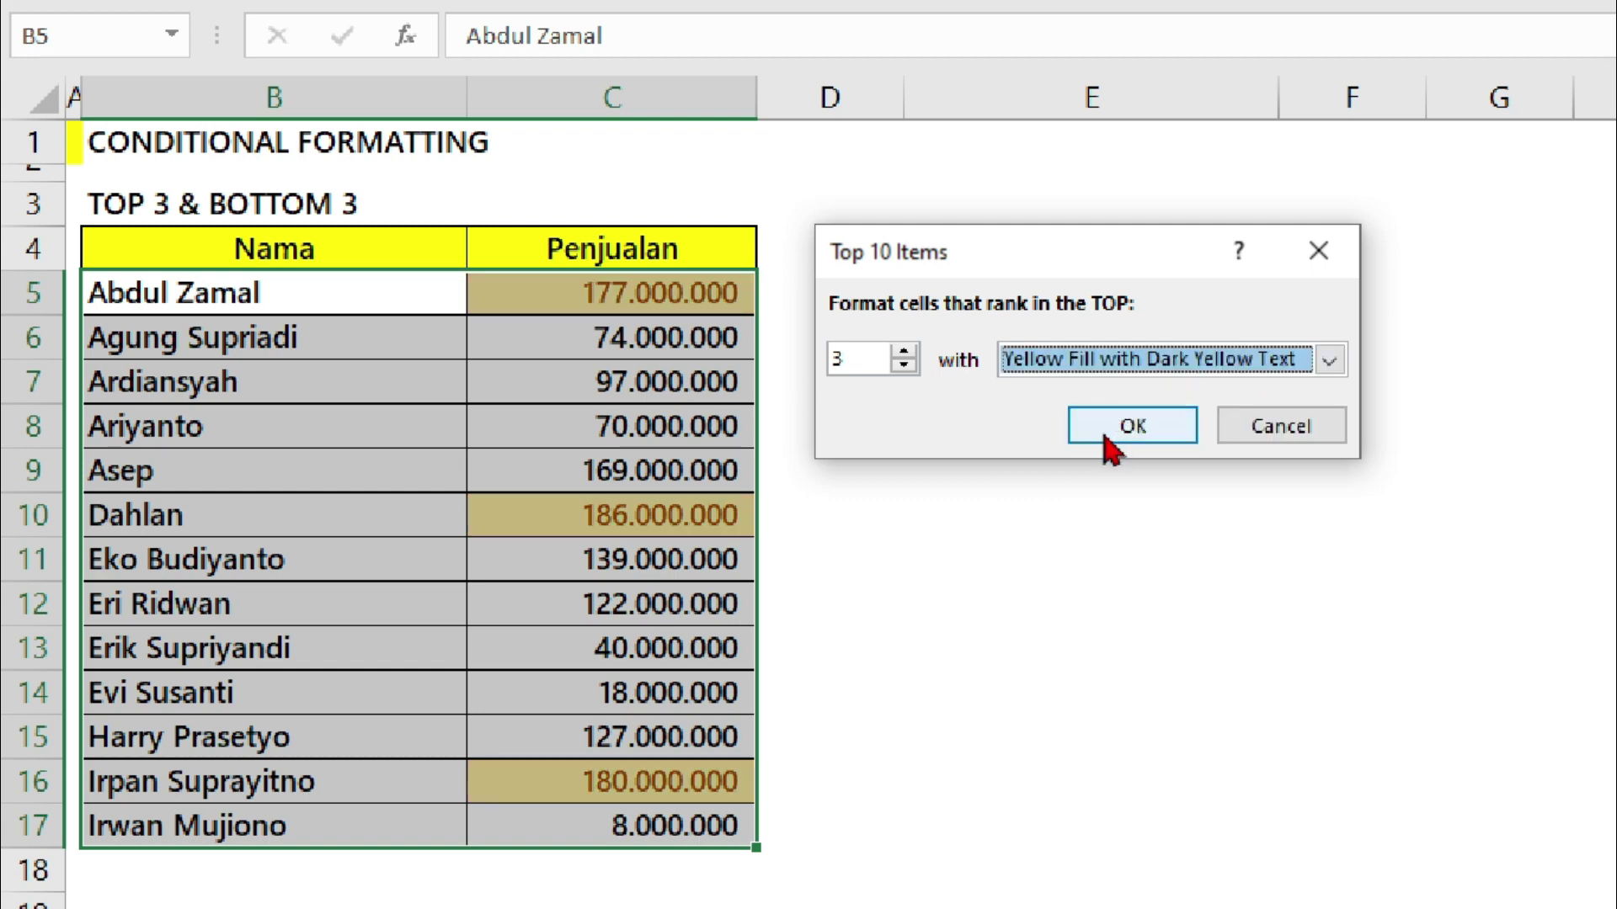
left_click(1329, 360)
left_click(1104, 438)
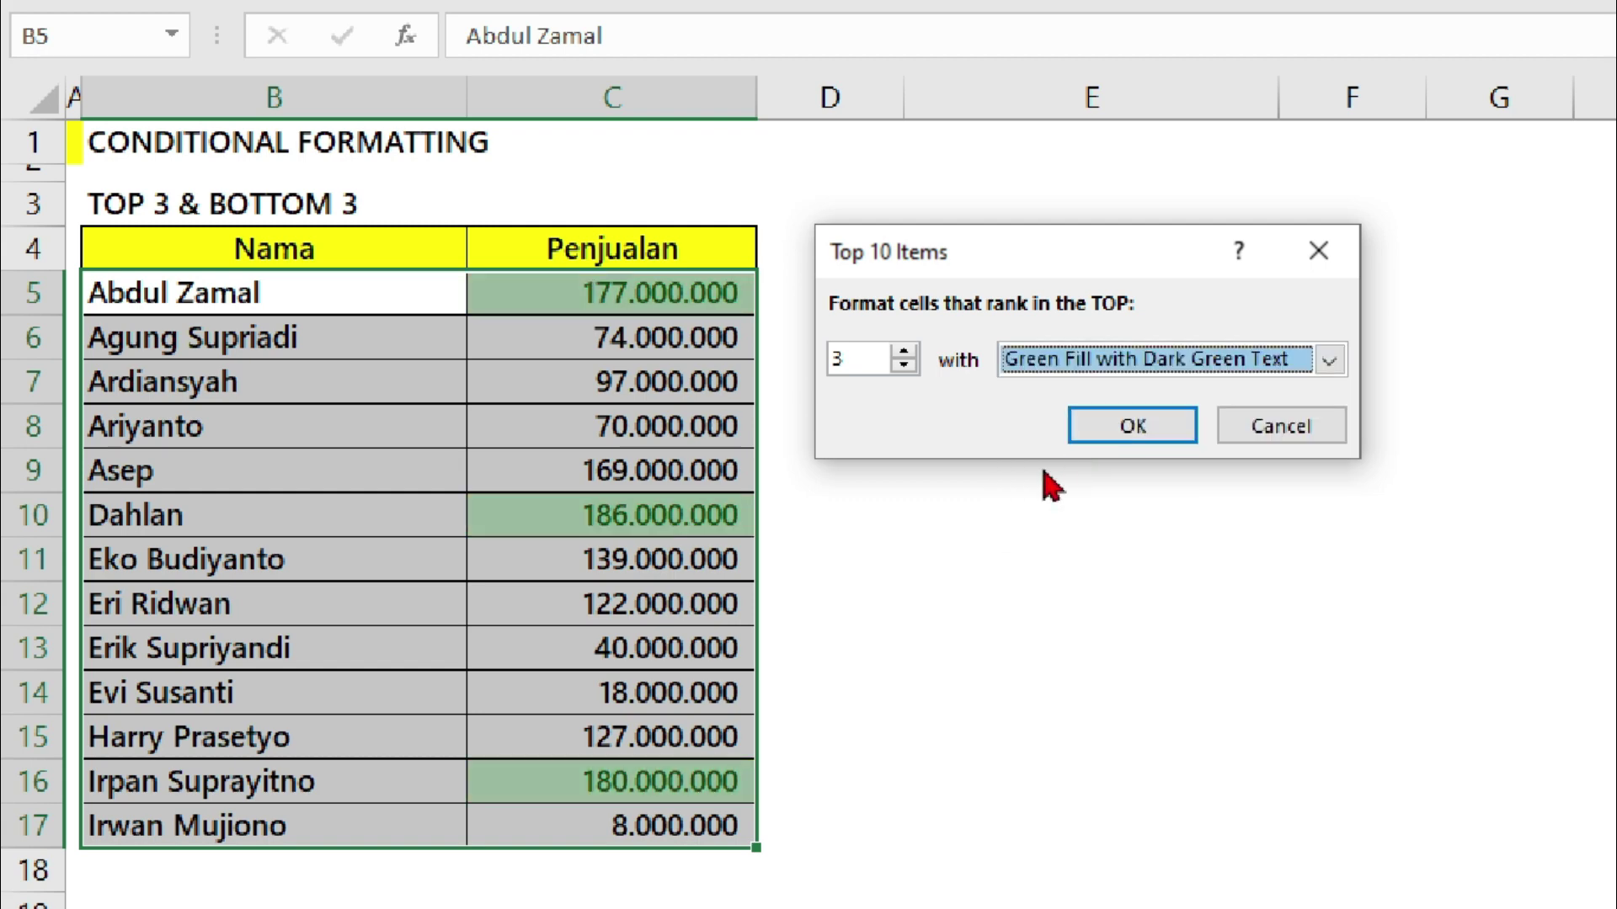
left_click(1331, 362)
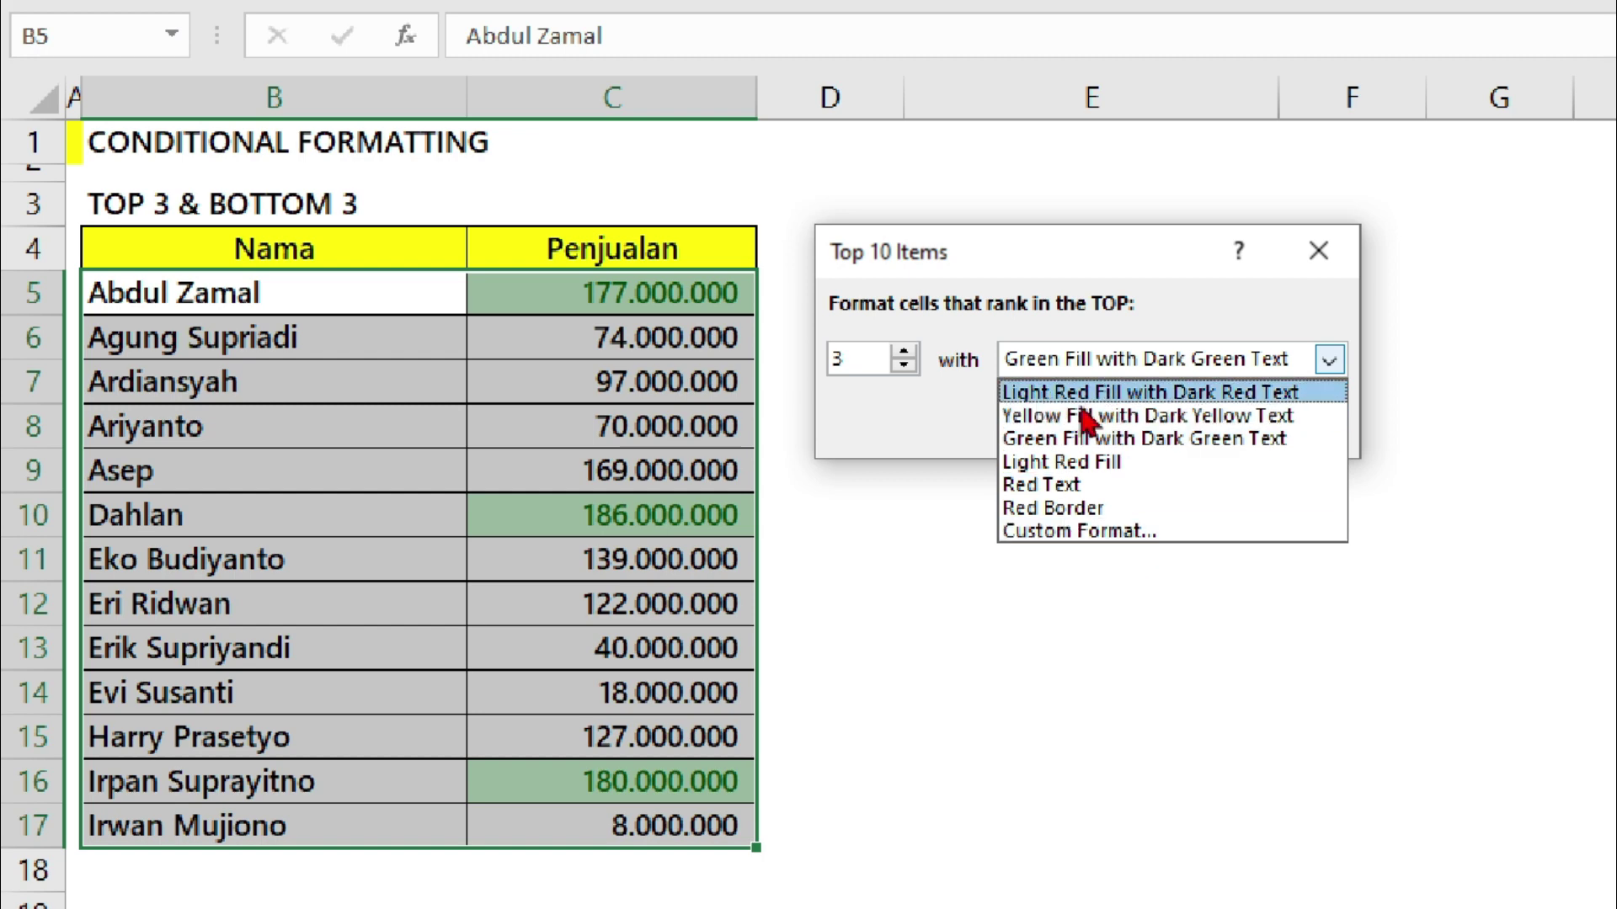
left_click(1202, 358)
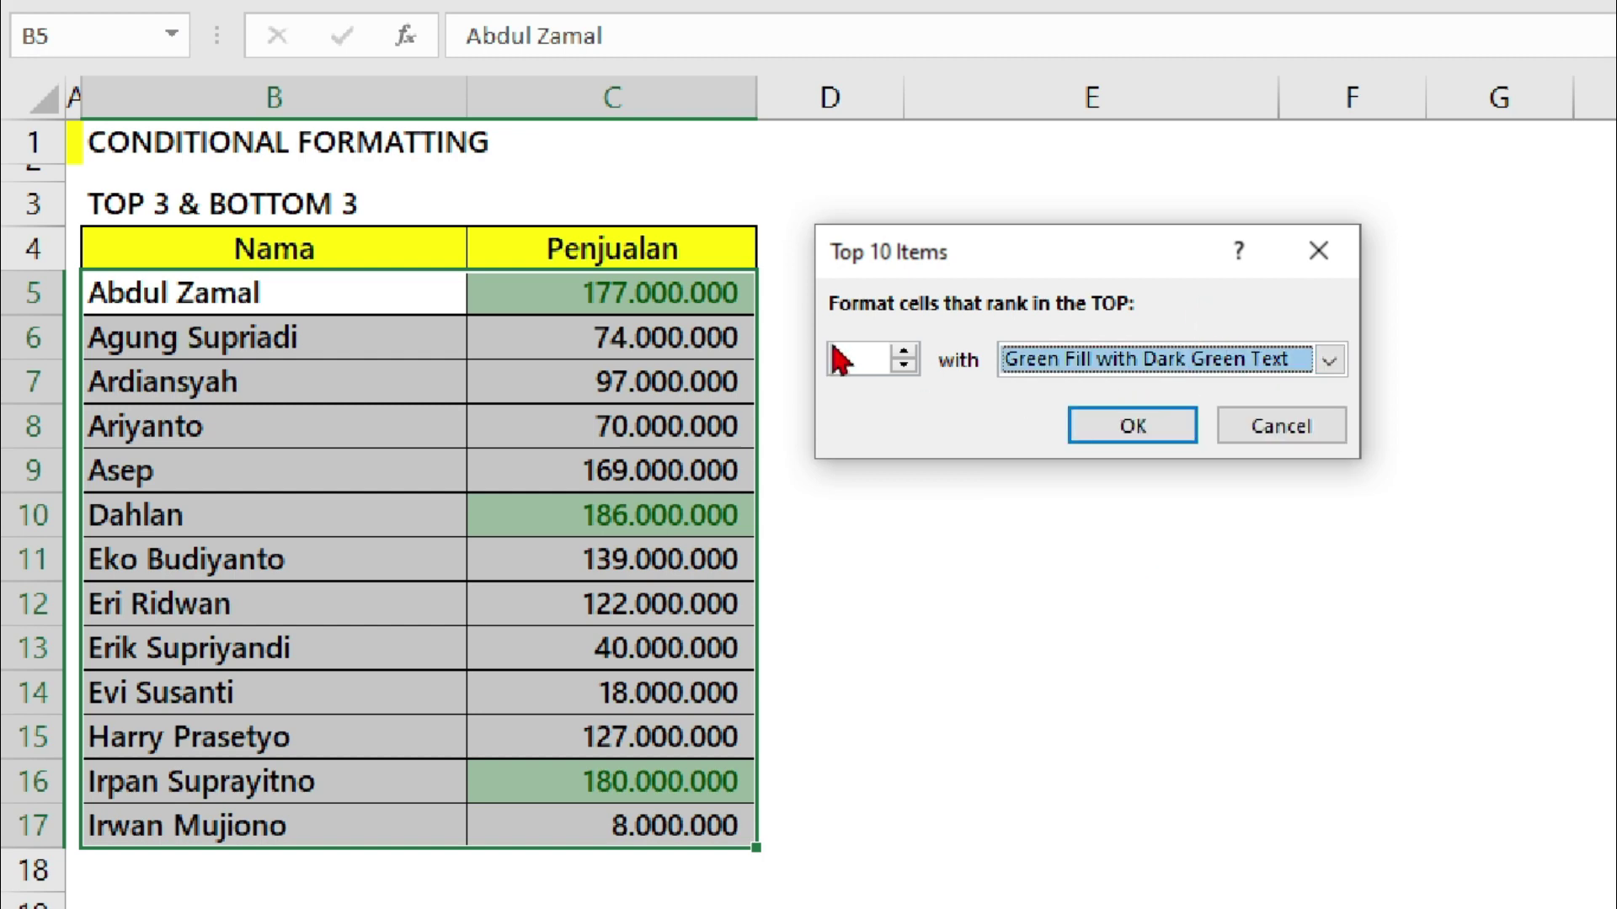
left_click(1133, 425)
left_click(1133, 427)
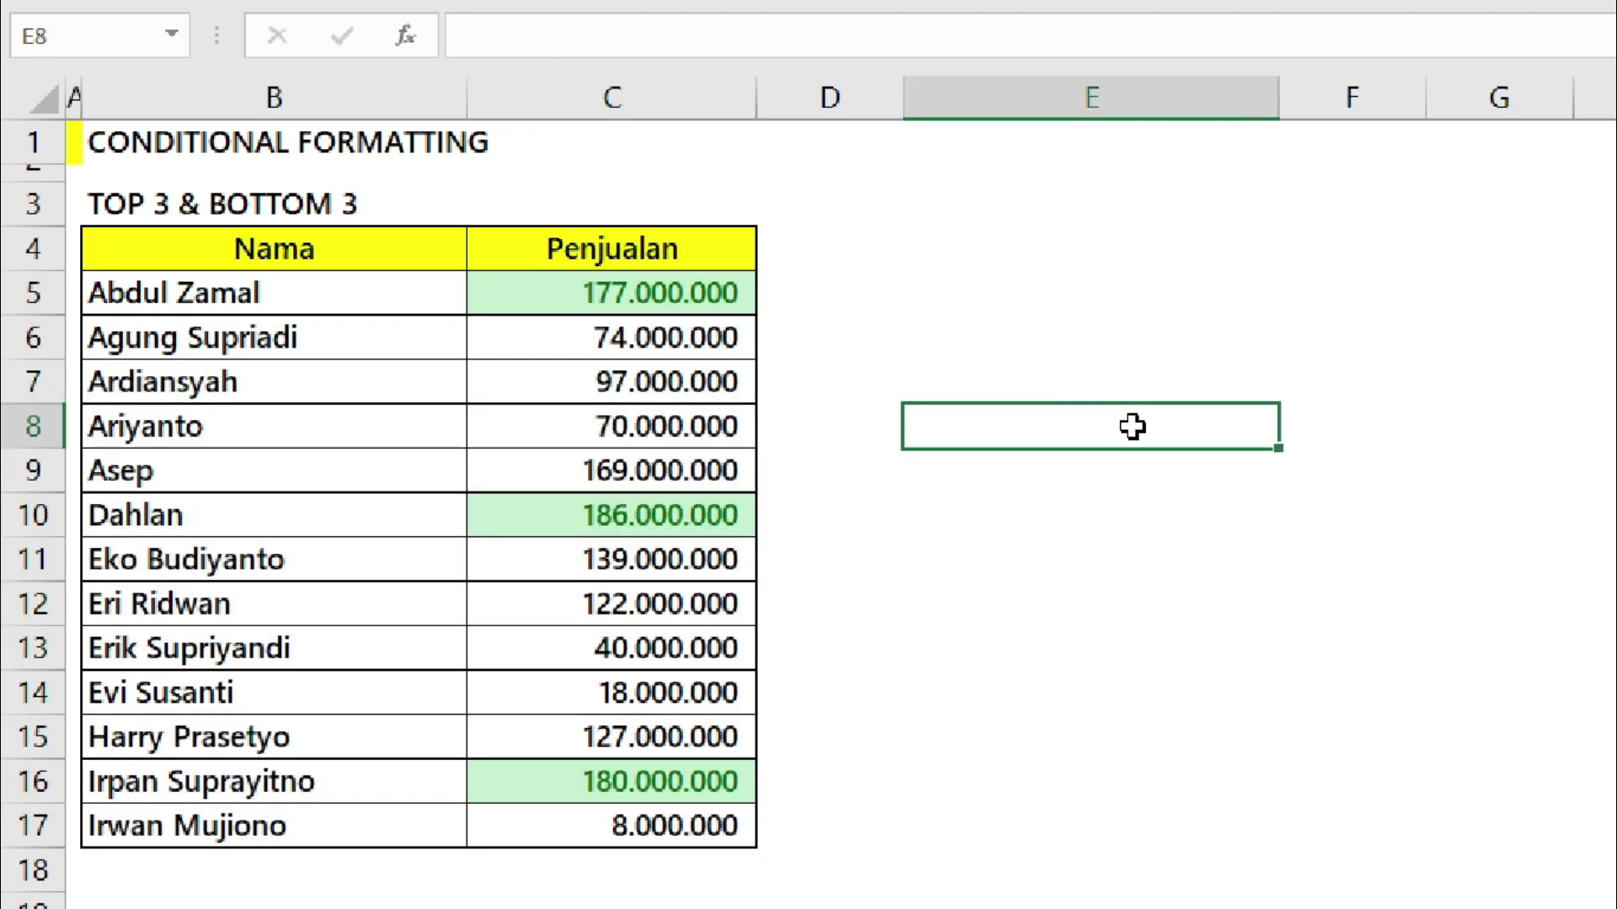
Reselect the names and sales B5:C17 and start a Bottom 10 Items rule.
left_click(425, 293)
mouse_move(424, 292)
left_mouse_down()
mouse_move(548, 382)
mouse_move(566, 805)
left_mouse_up()
left_click(584, 560)
left_click(639, 292)
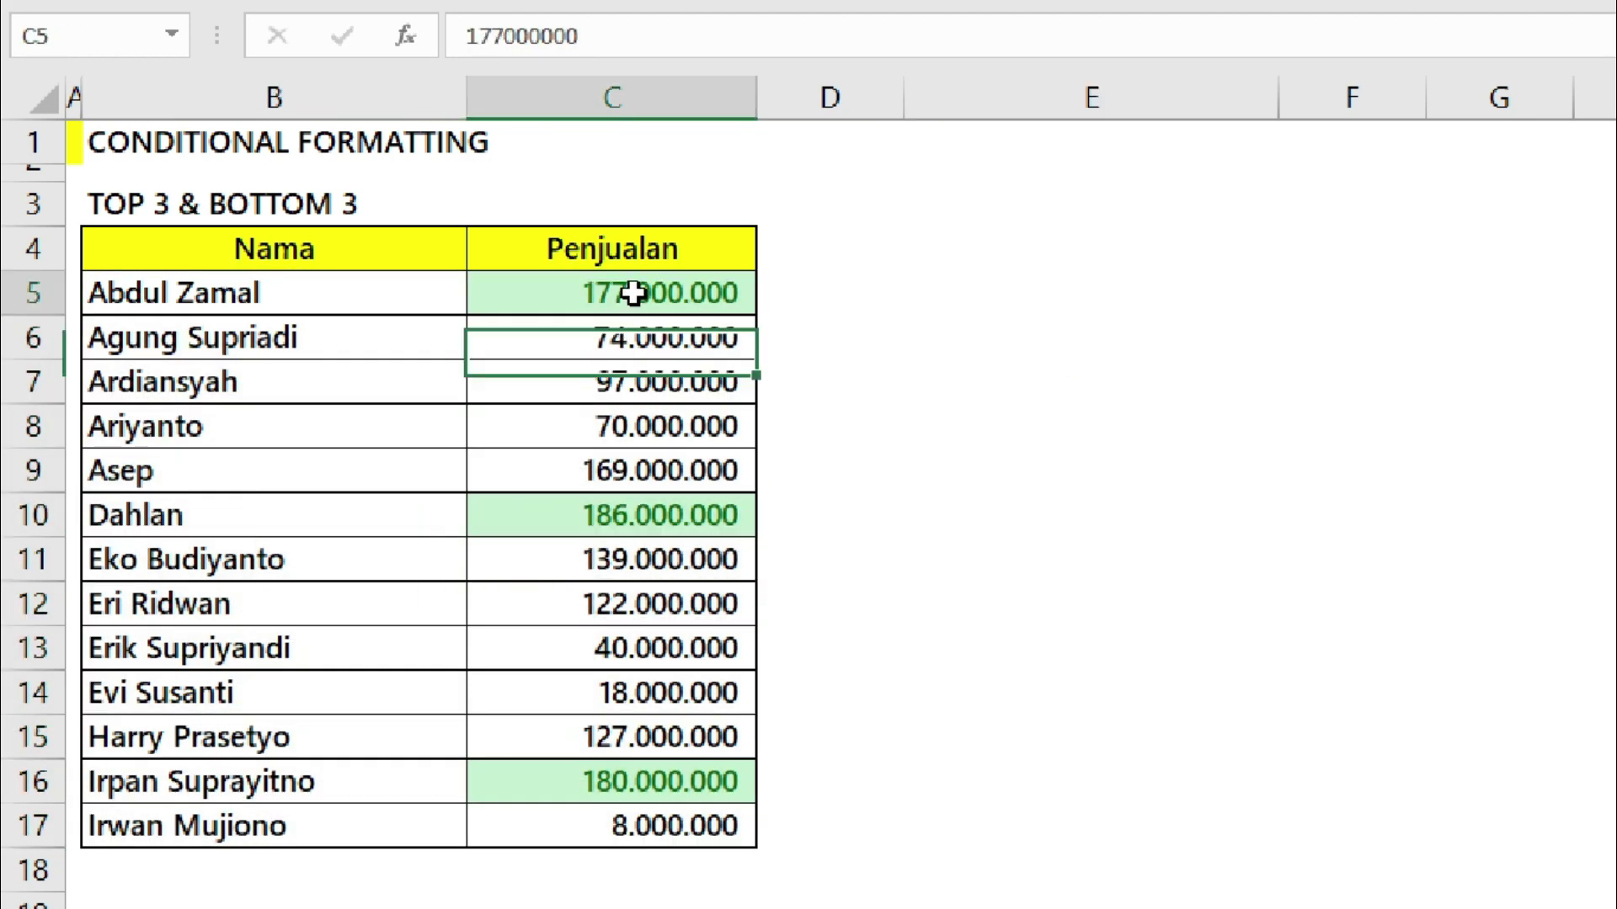
left_click(217, 206)
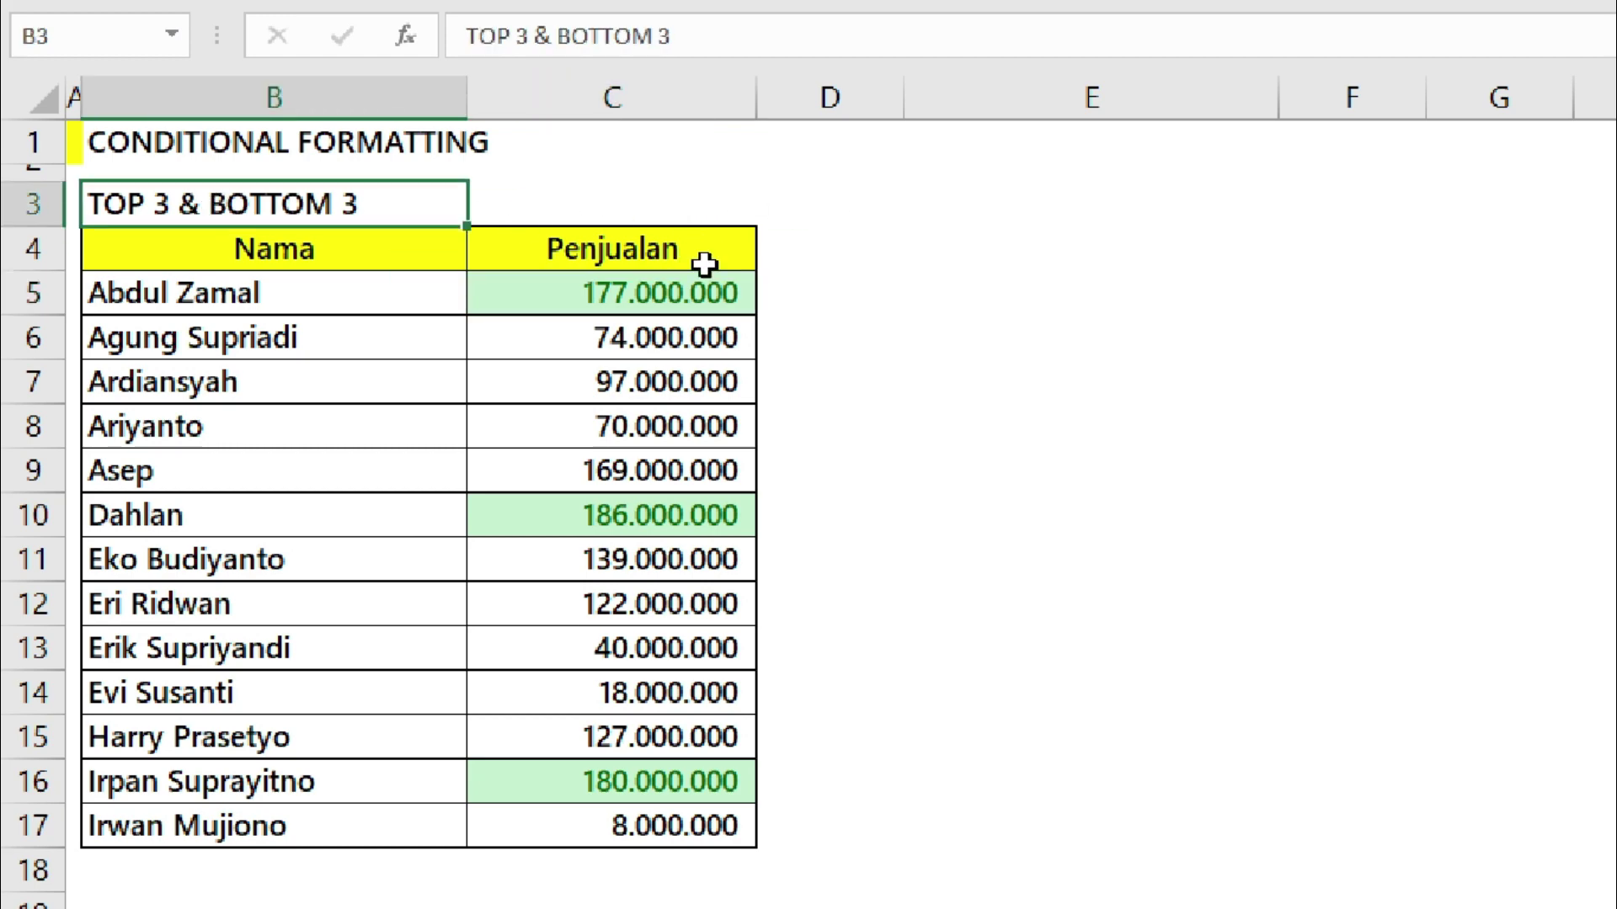
mouse_move(356, 301)
left_mouse_down()
mouse_move(470, 519)
mouse_move(542, 842)
left_mouse_up()
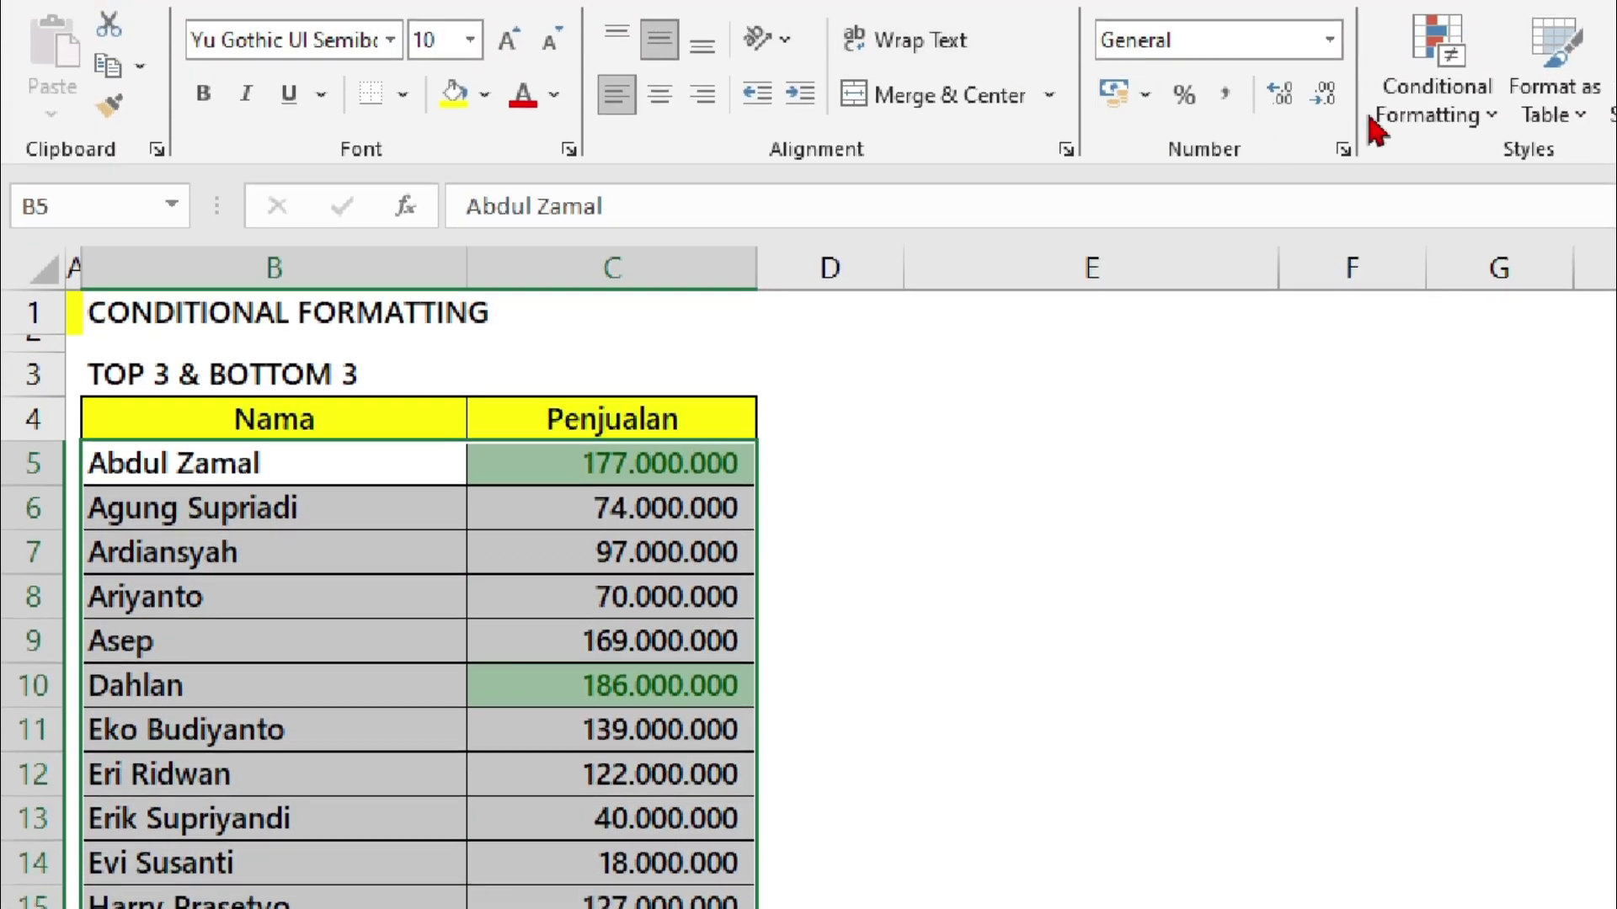
left_click(1423, 92)
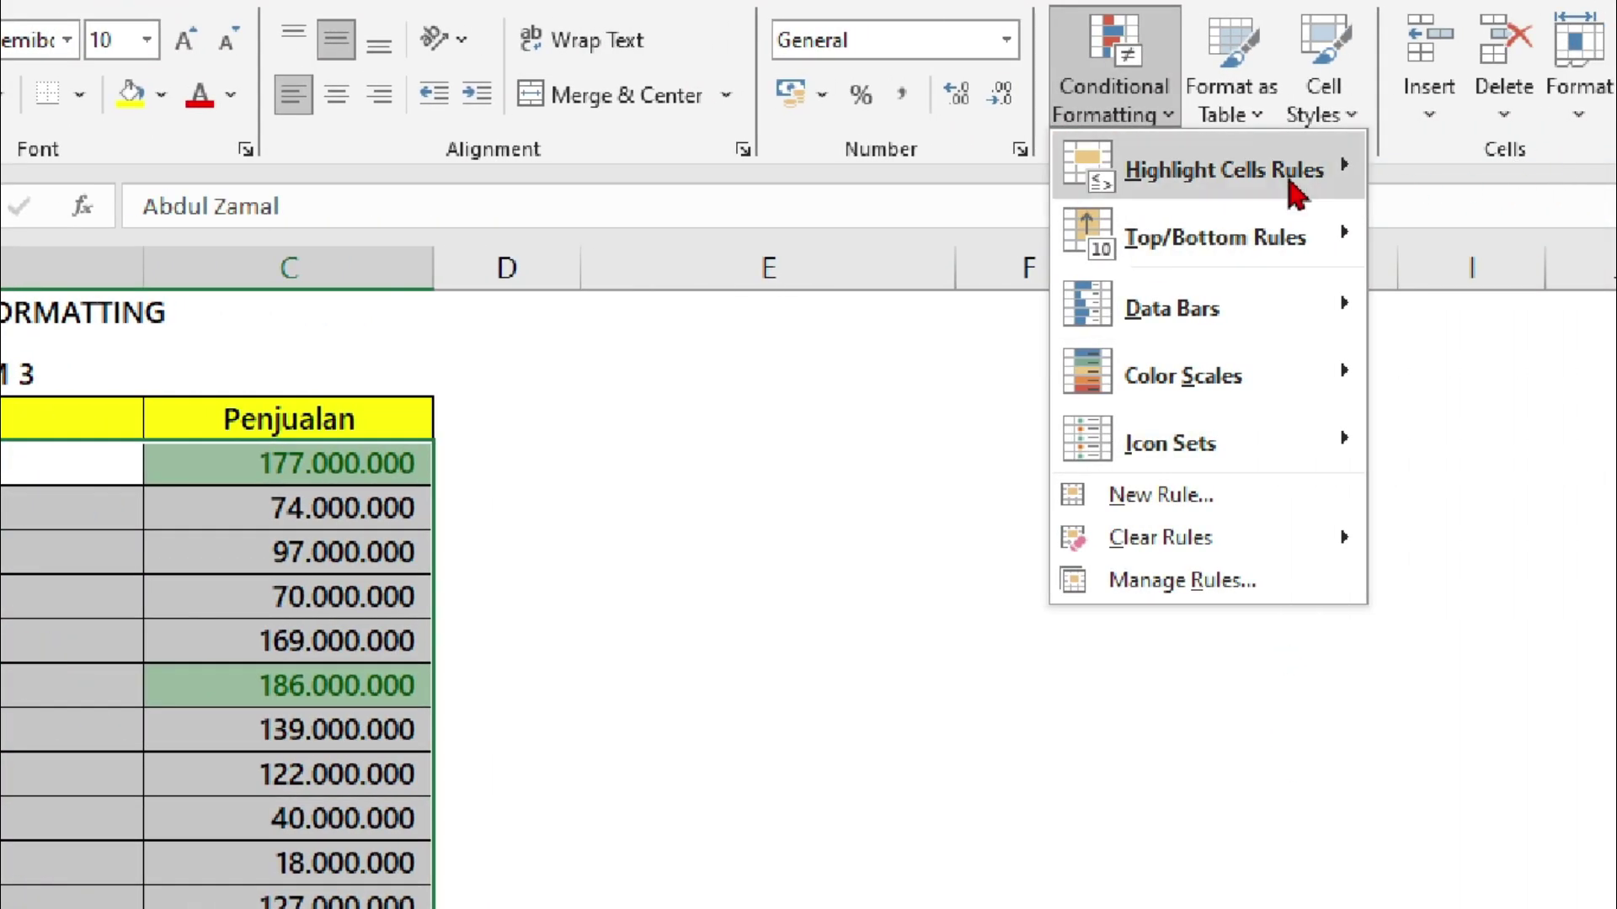
mouse_move(1206, 238)
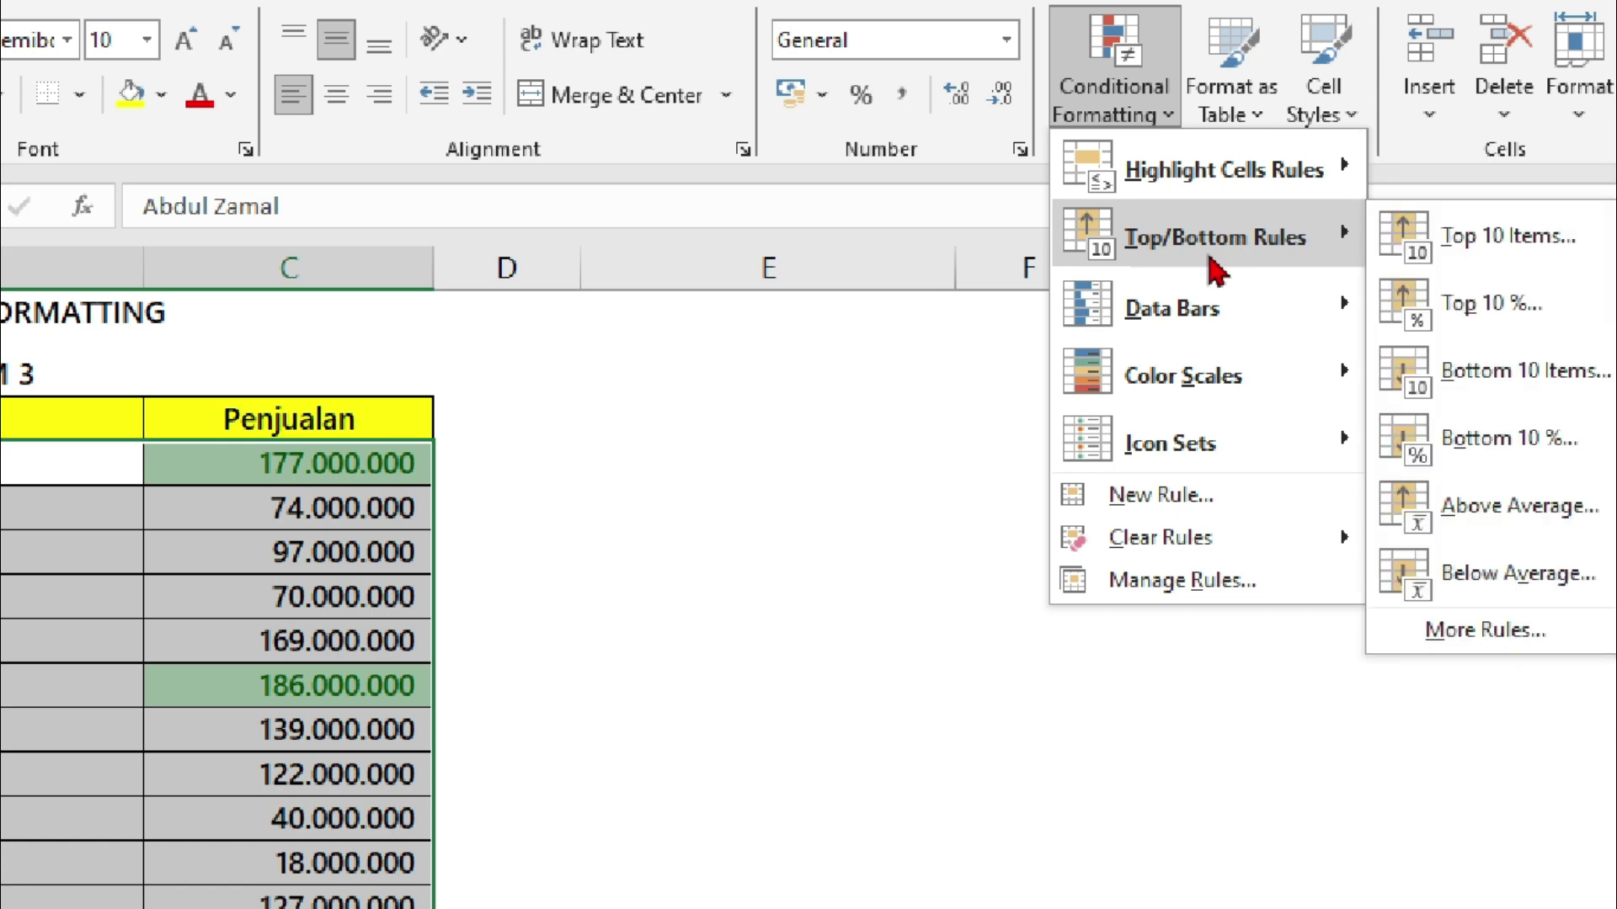
left_click(1415, 372)
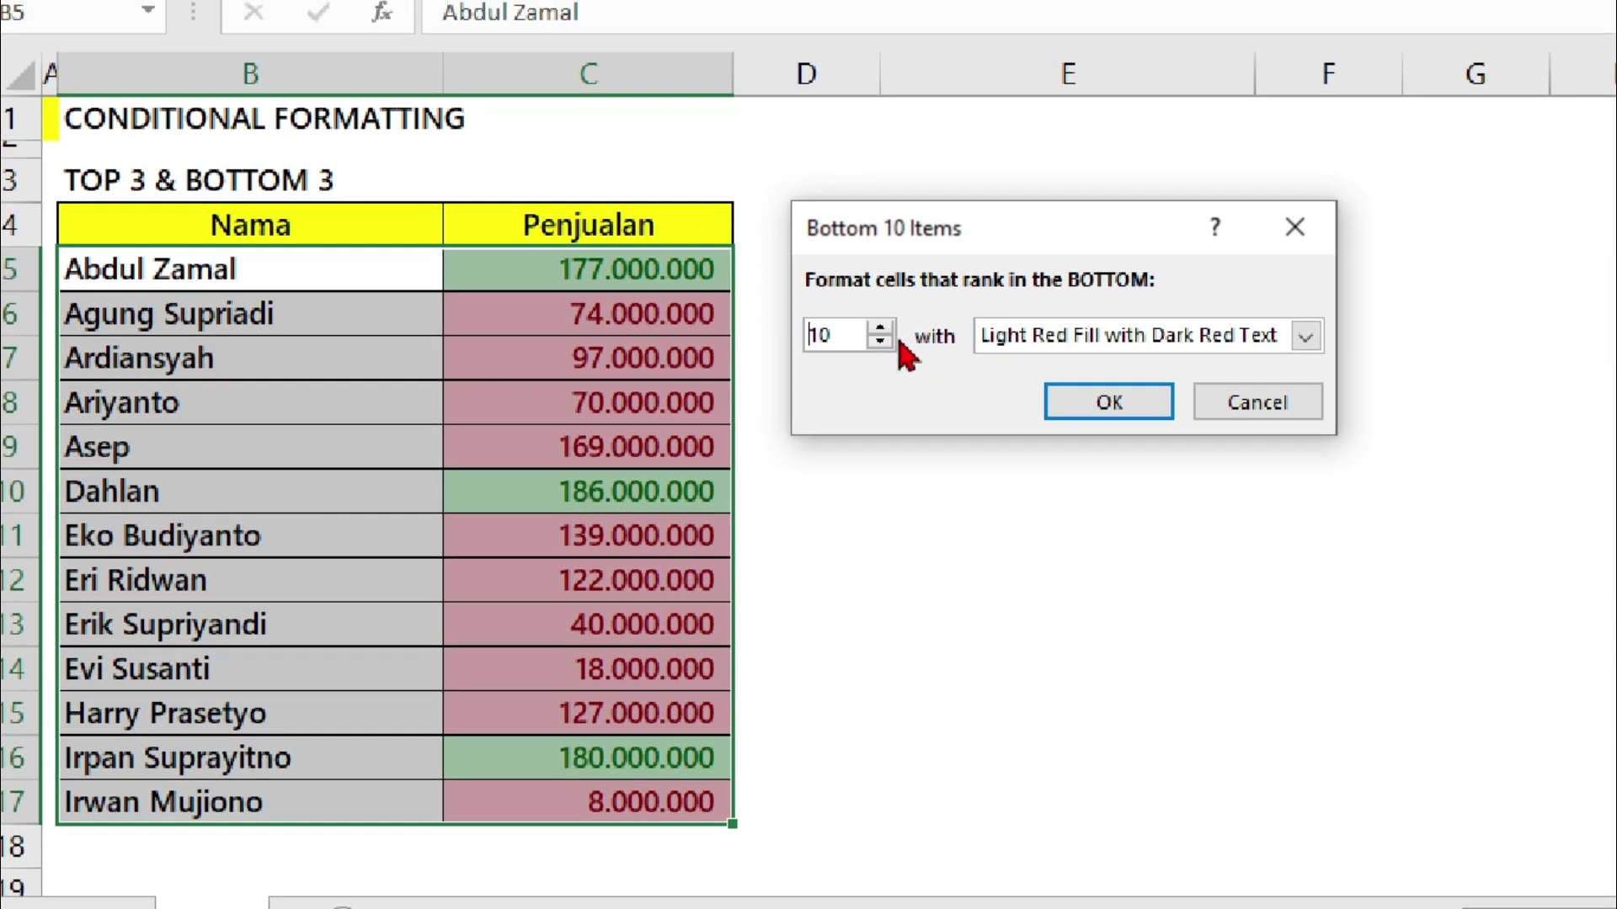
Set the bottom rule to 3 items with the default Light Red Fill and apply it.
left_click(861, 328)
key("BackSpace")
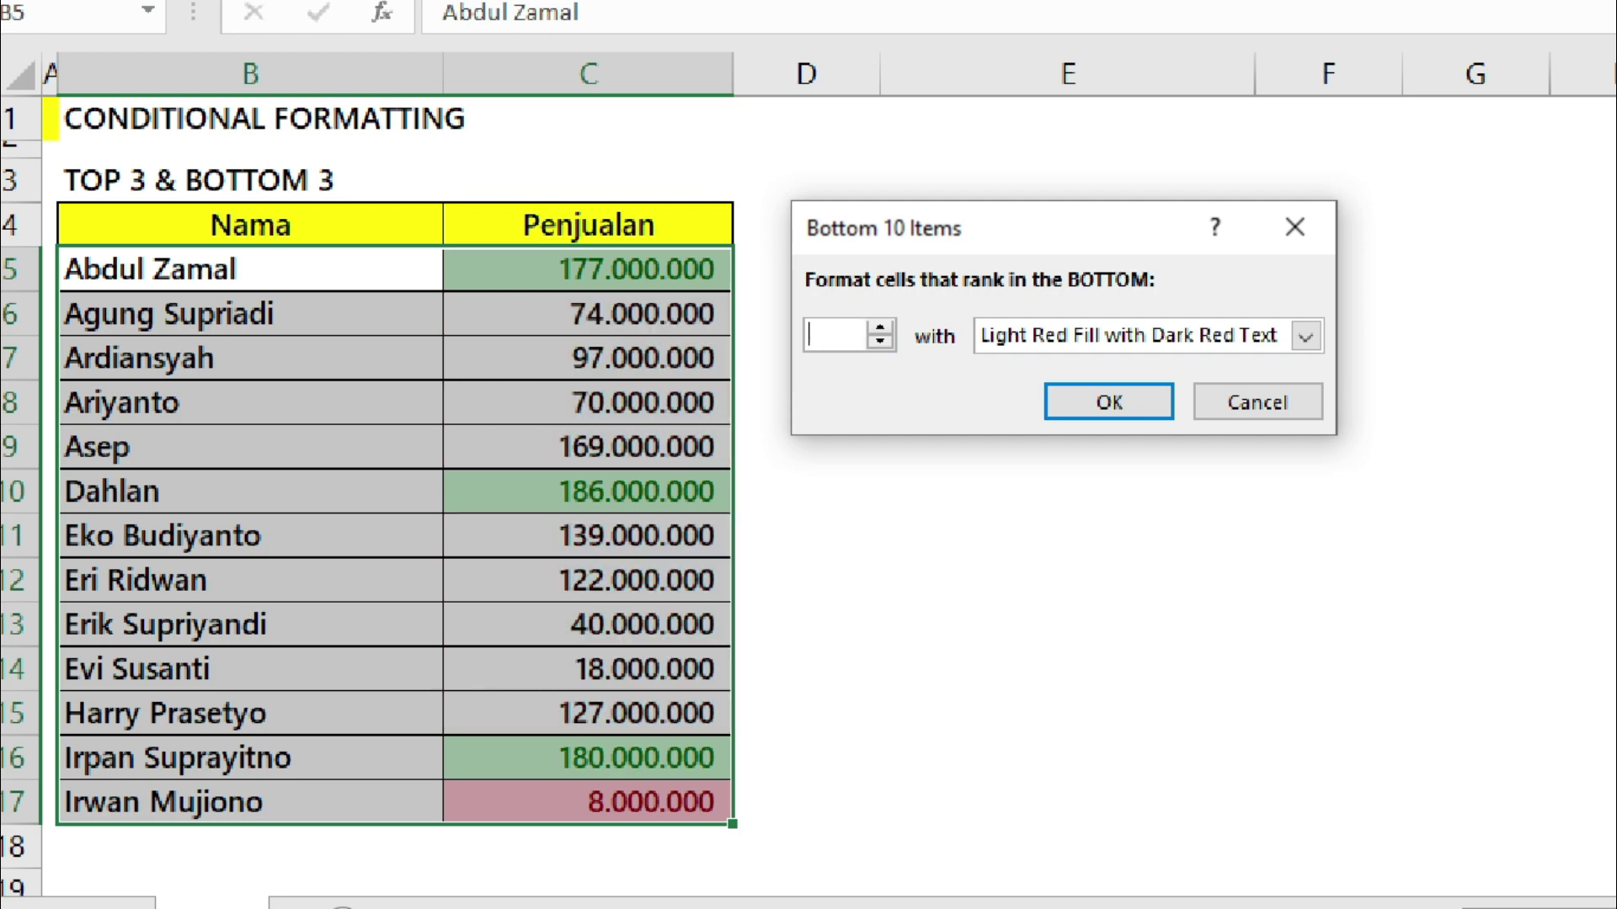
key("BackSpace")
type("3")
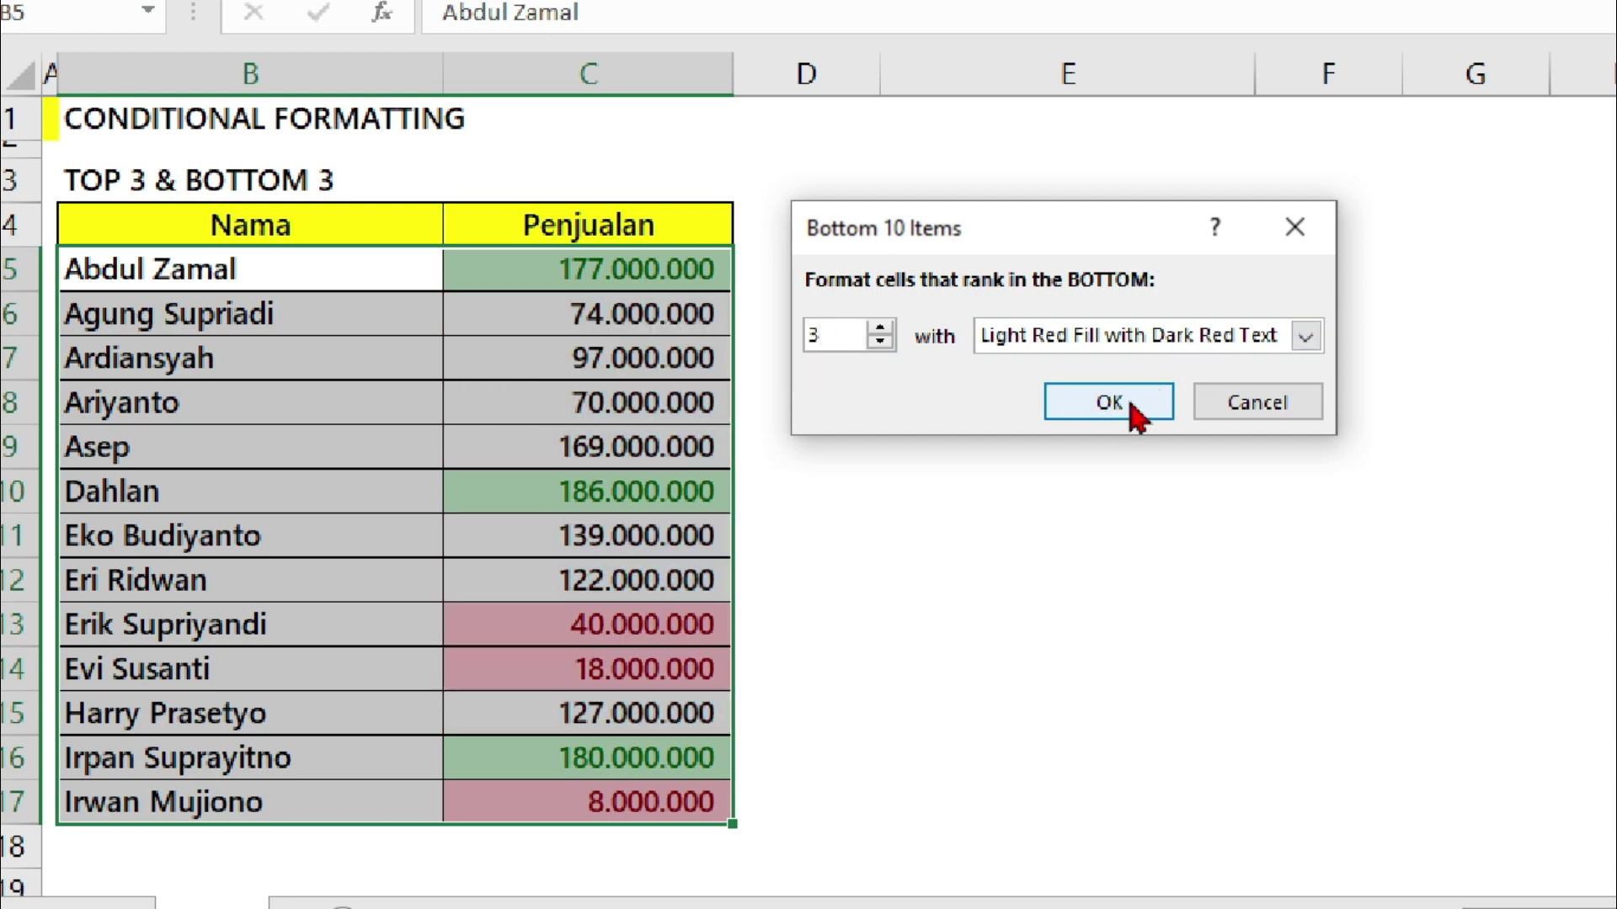
left_click(1048, 406)
left_click(758, 579)
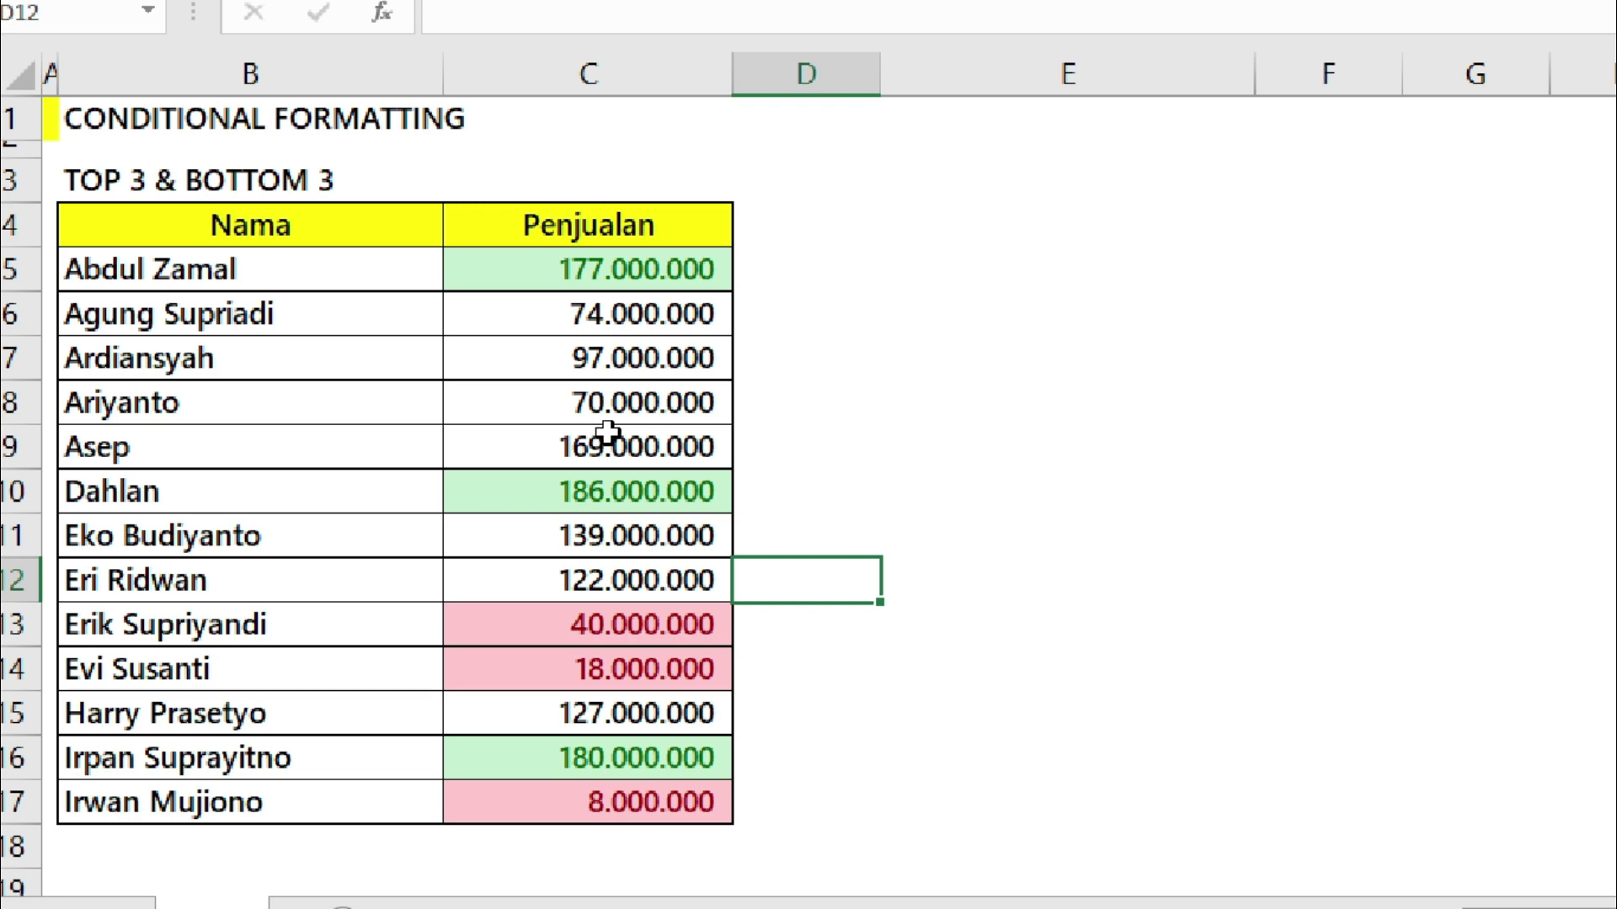
left_click_drag(371, 271, 472, 278)
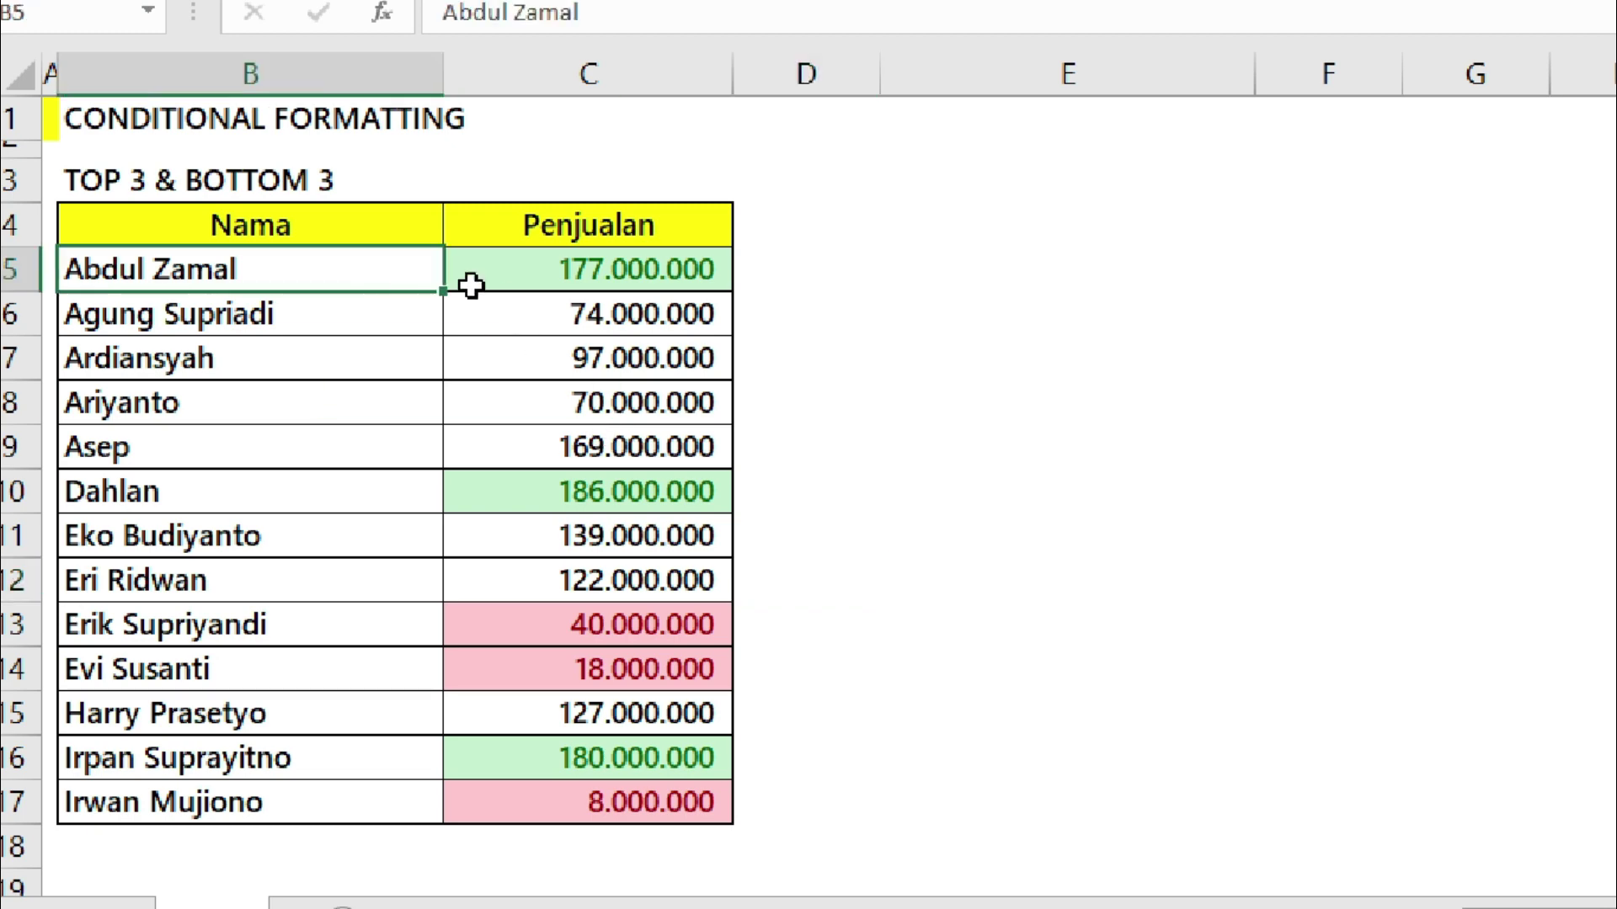
left_click_drag(362, 492, 580, 539)
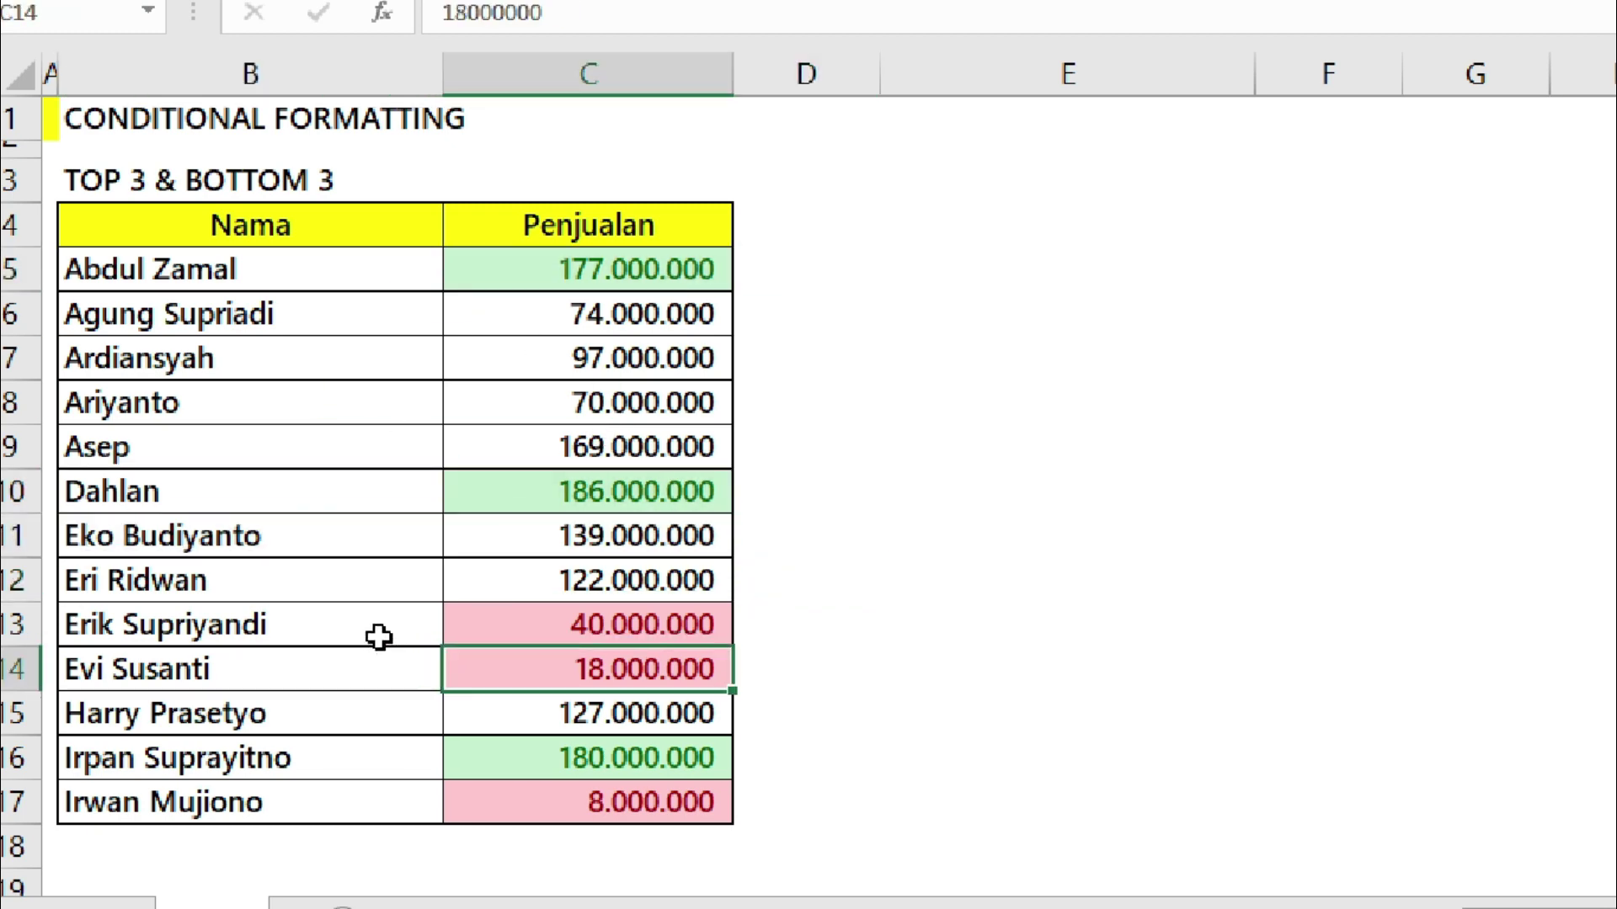
Change C13 from 40.000.000 to 300.000.000 and review the recoloured top and bottom values.
mouse_move(375, 627)
left_mouse_down()
mouse_move(507, 829)
mouse_move(508, 805)
left_mouse_up()
left_click(474, 625)
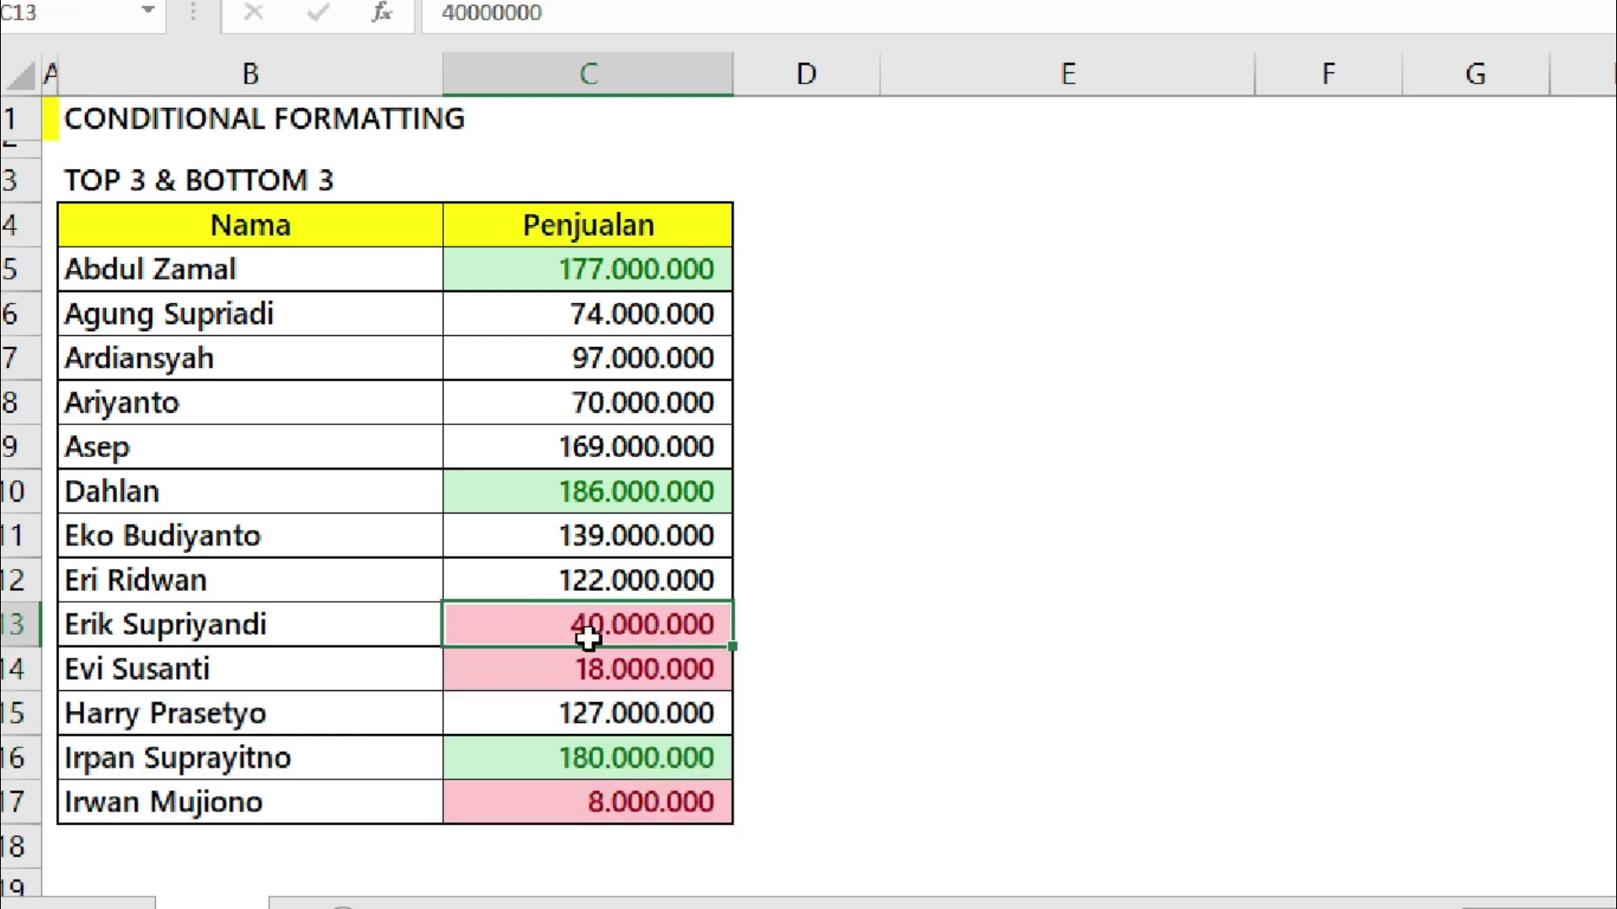
type("300")
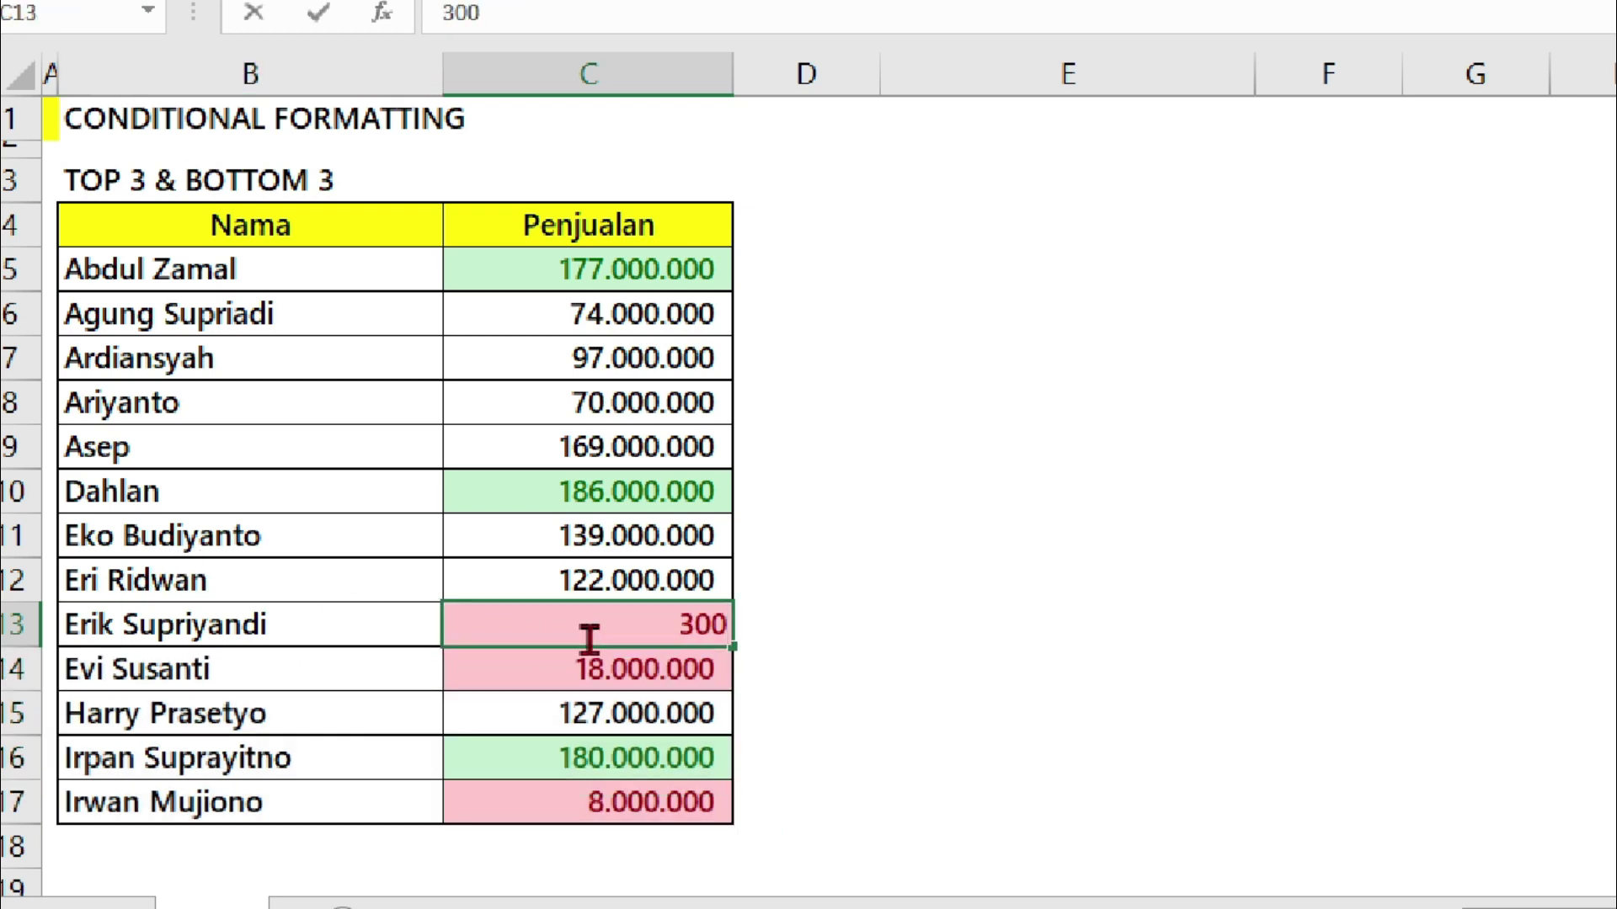
type(".000.000")
key("Tab")
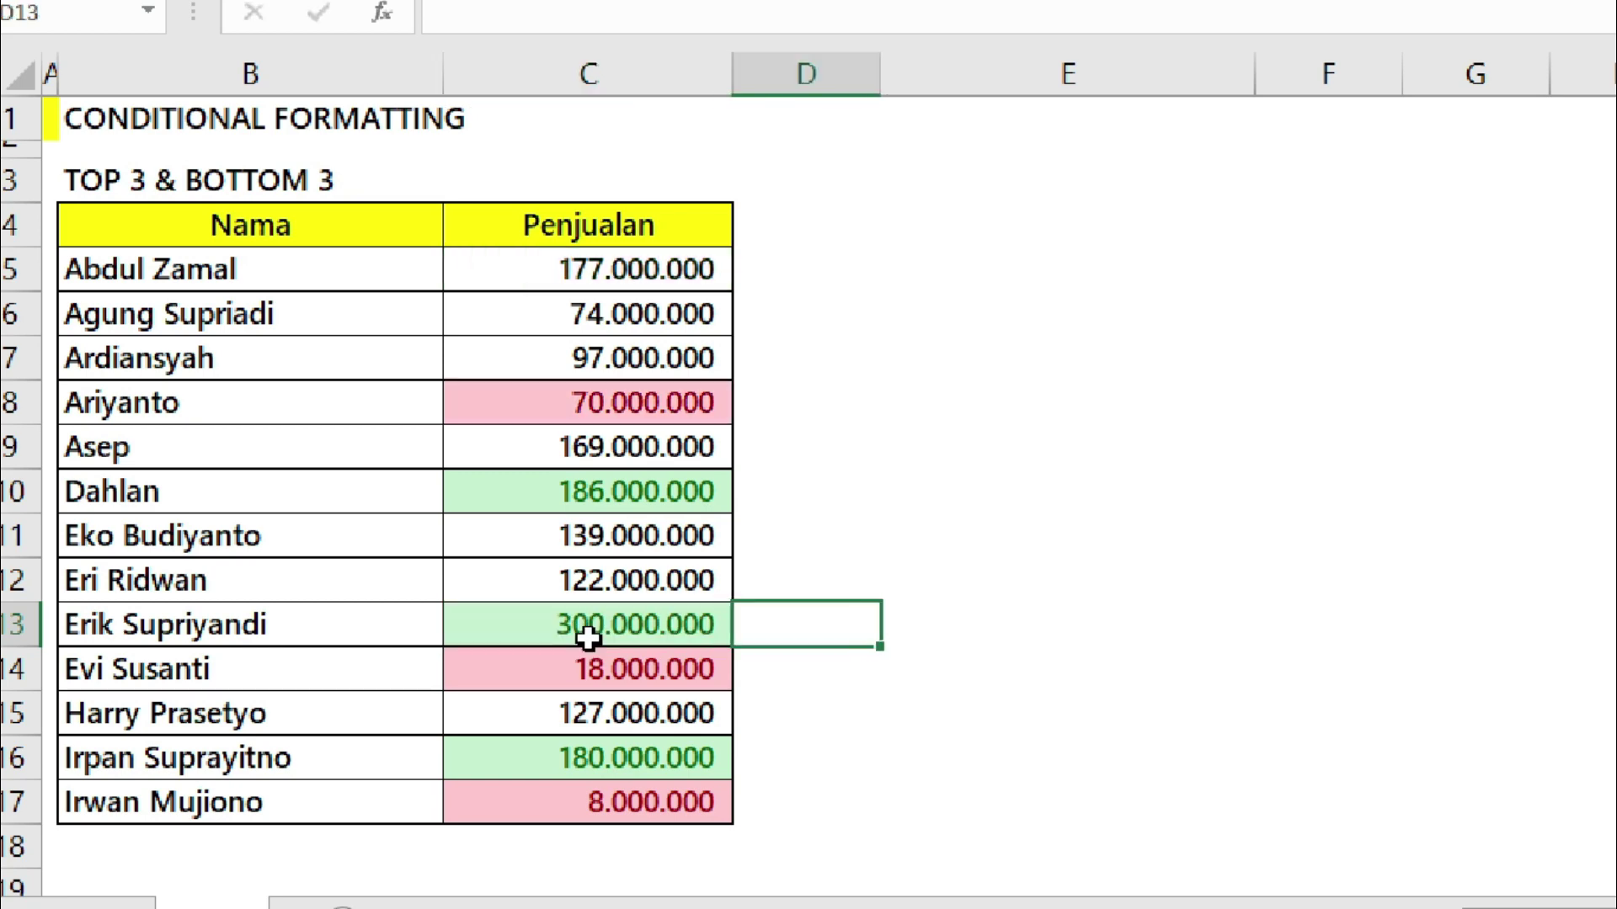
left_click_drag(560, 263, 523, 810)
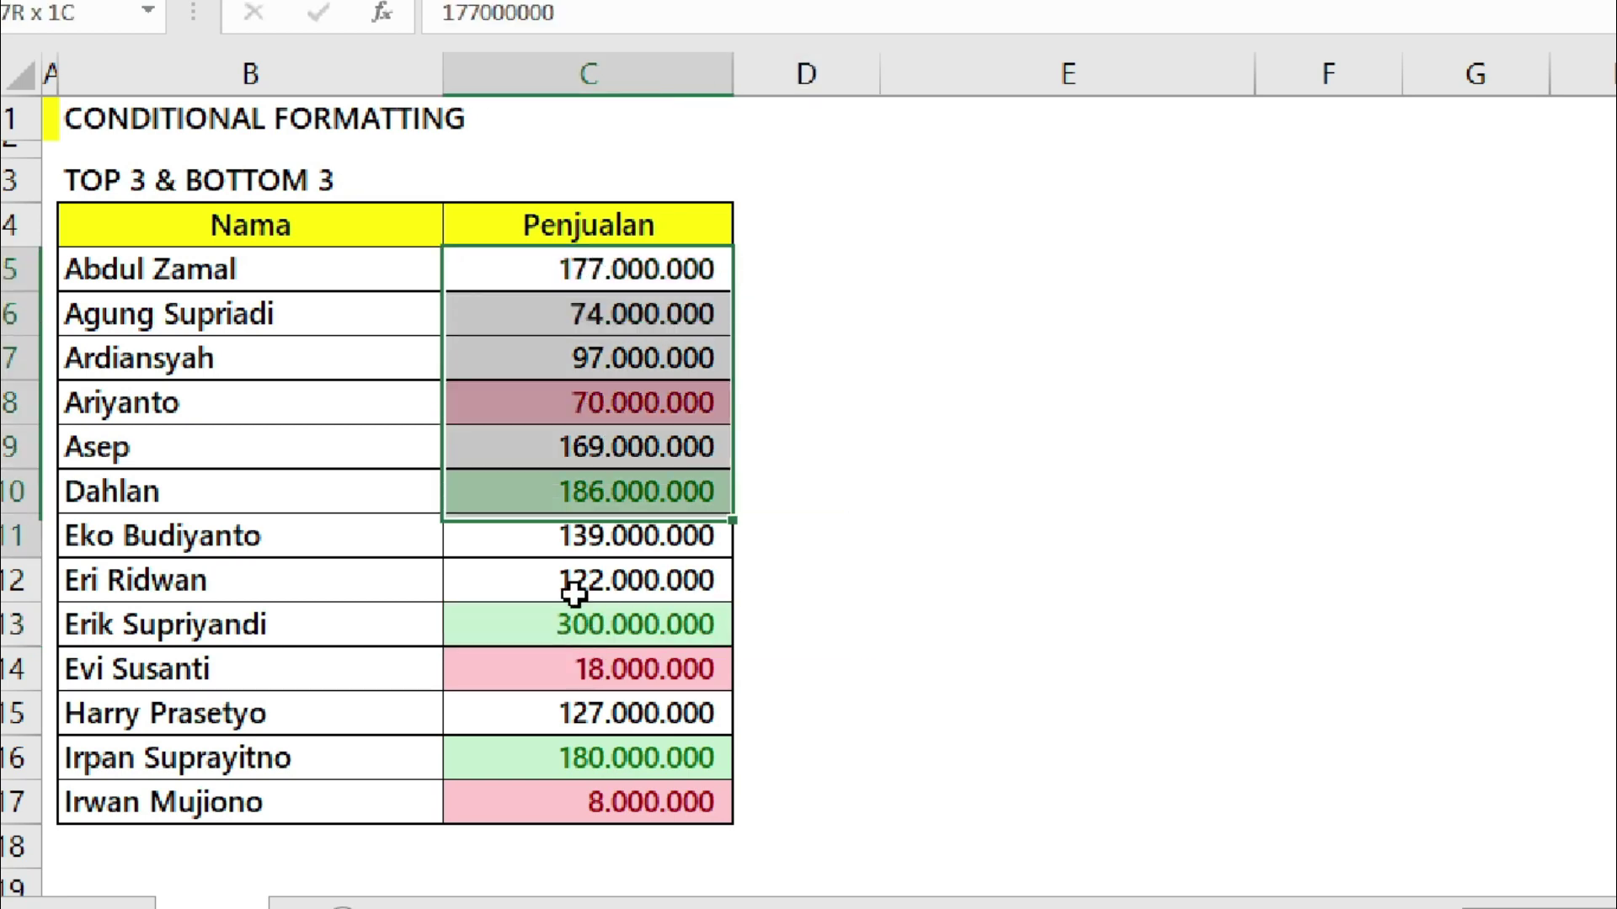
left_click_drag(383, 261, 552, 827)
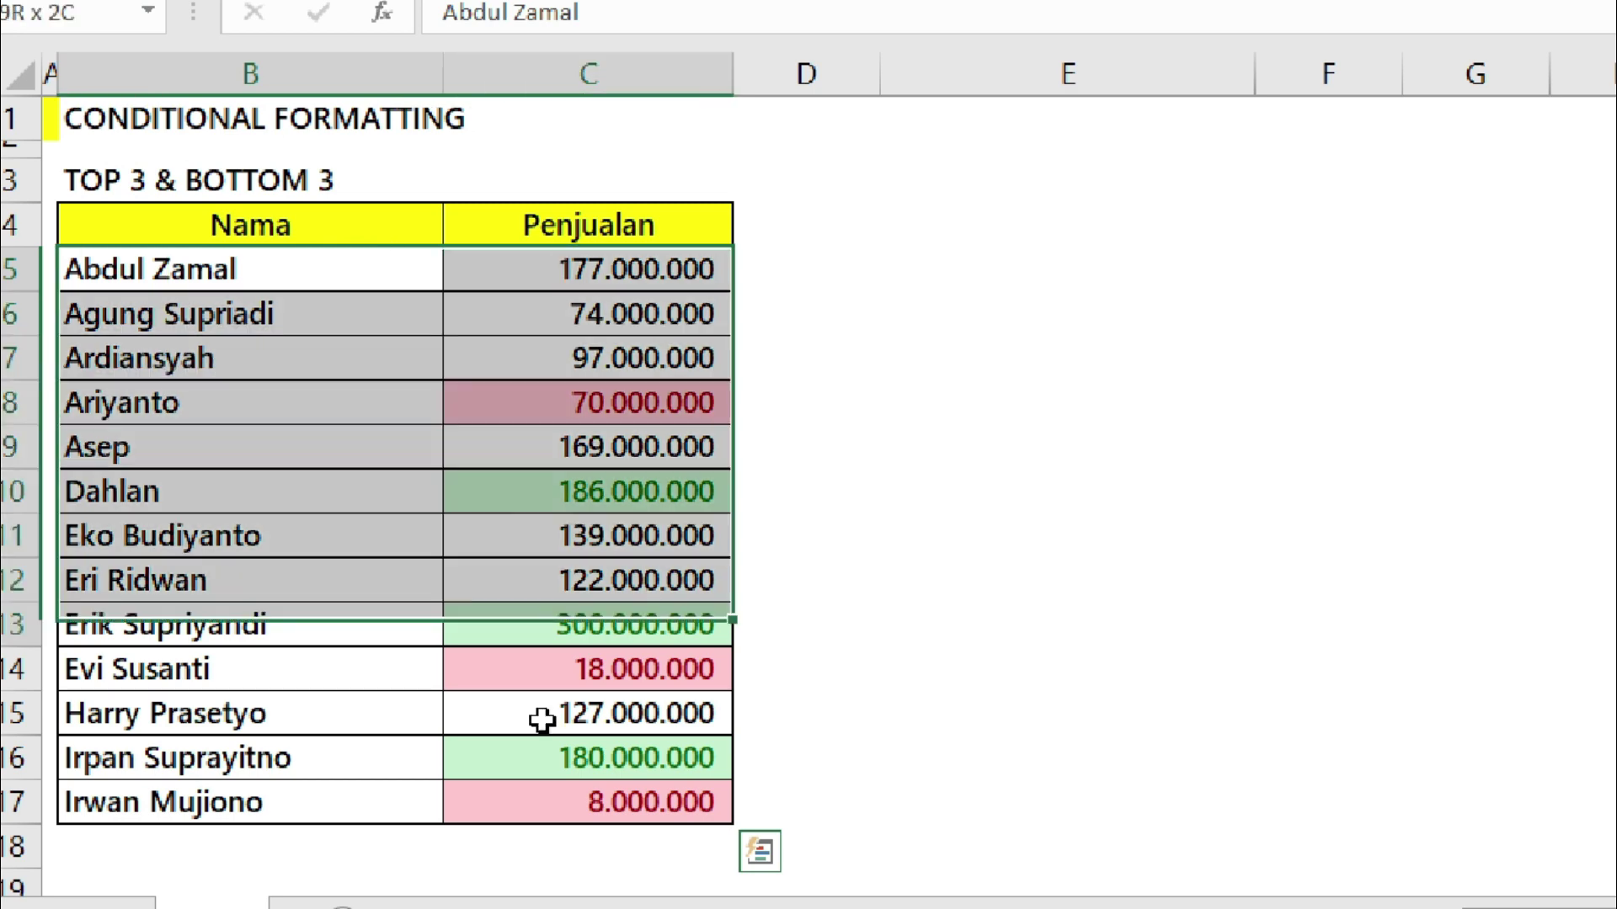
left_click(848, 541)
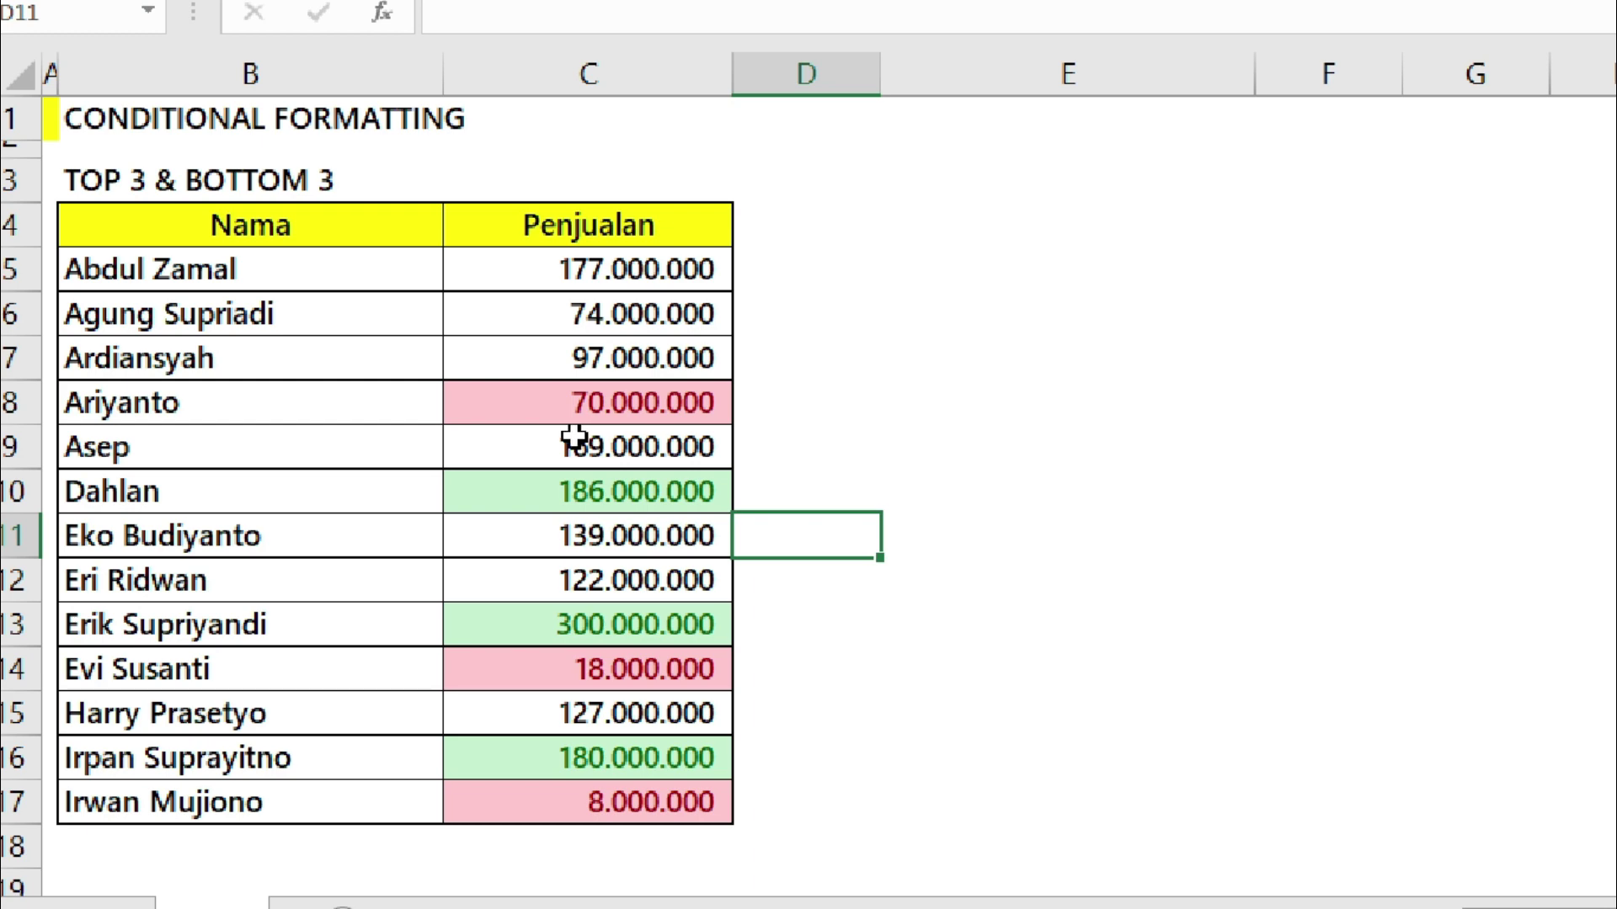
Scroll down to the HIGHLIGHT ABOVE table and select its names and sales, B22:C34.
left_click(1136, 281)
scroll(907, 560, "down", 2)
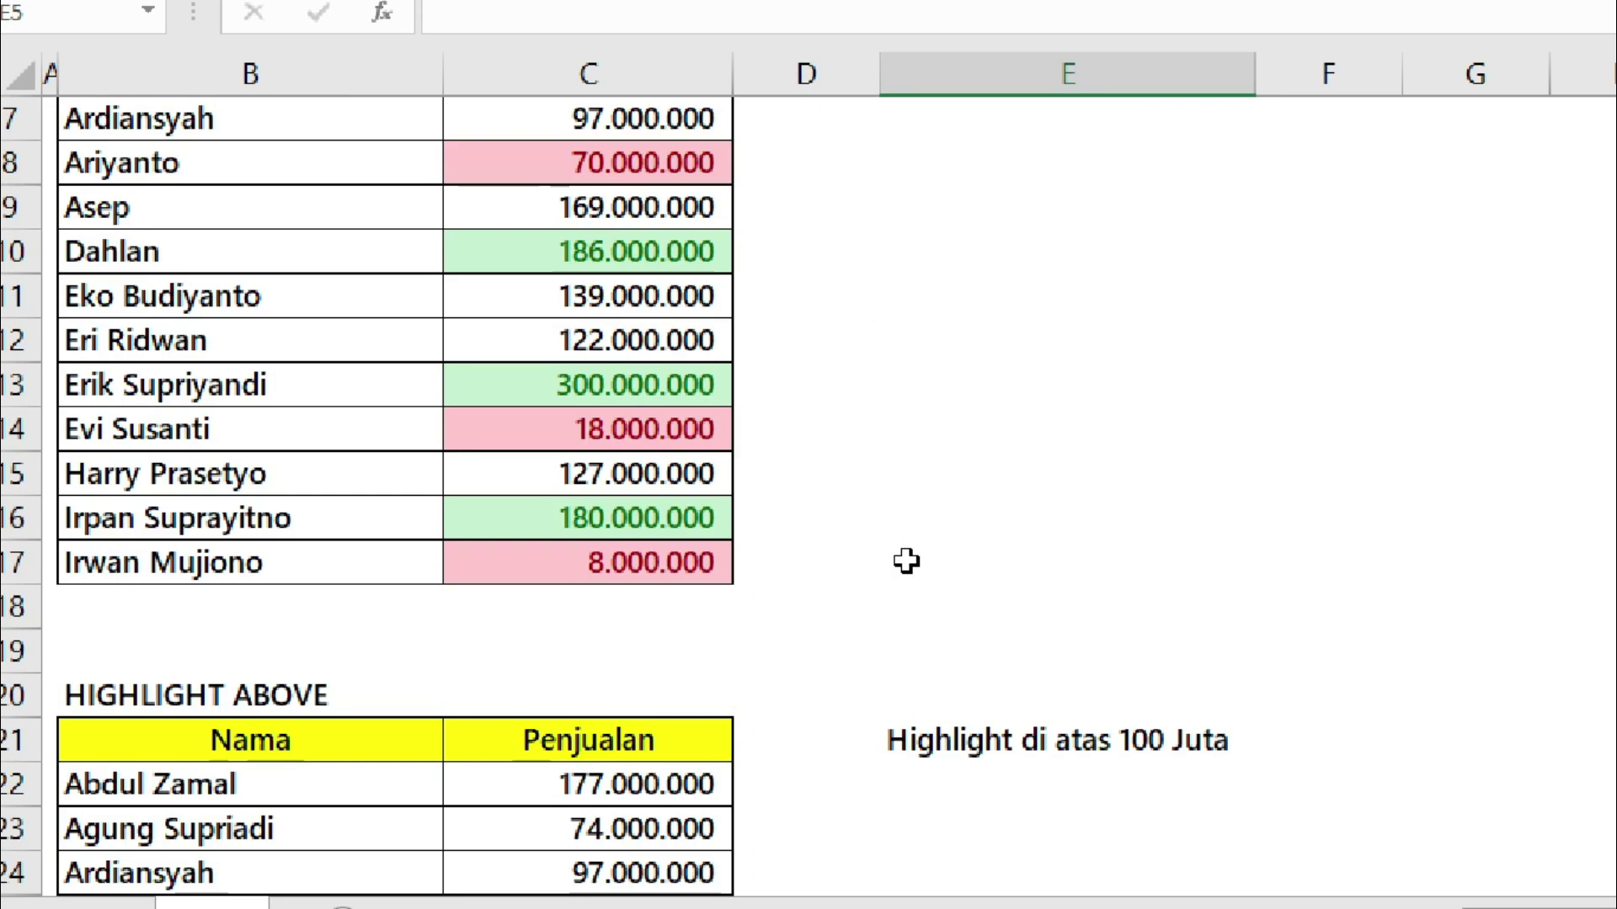
scroll(906, 561, "down", 2)
scroll(906, 560, "down", 1)
scroll(906, 559, "down", 1)
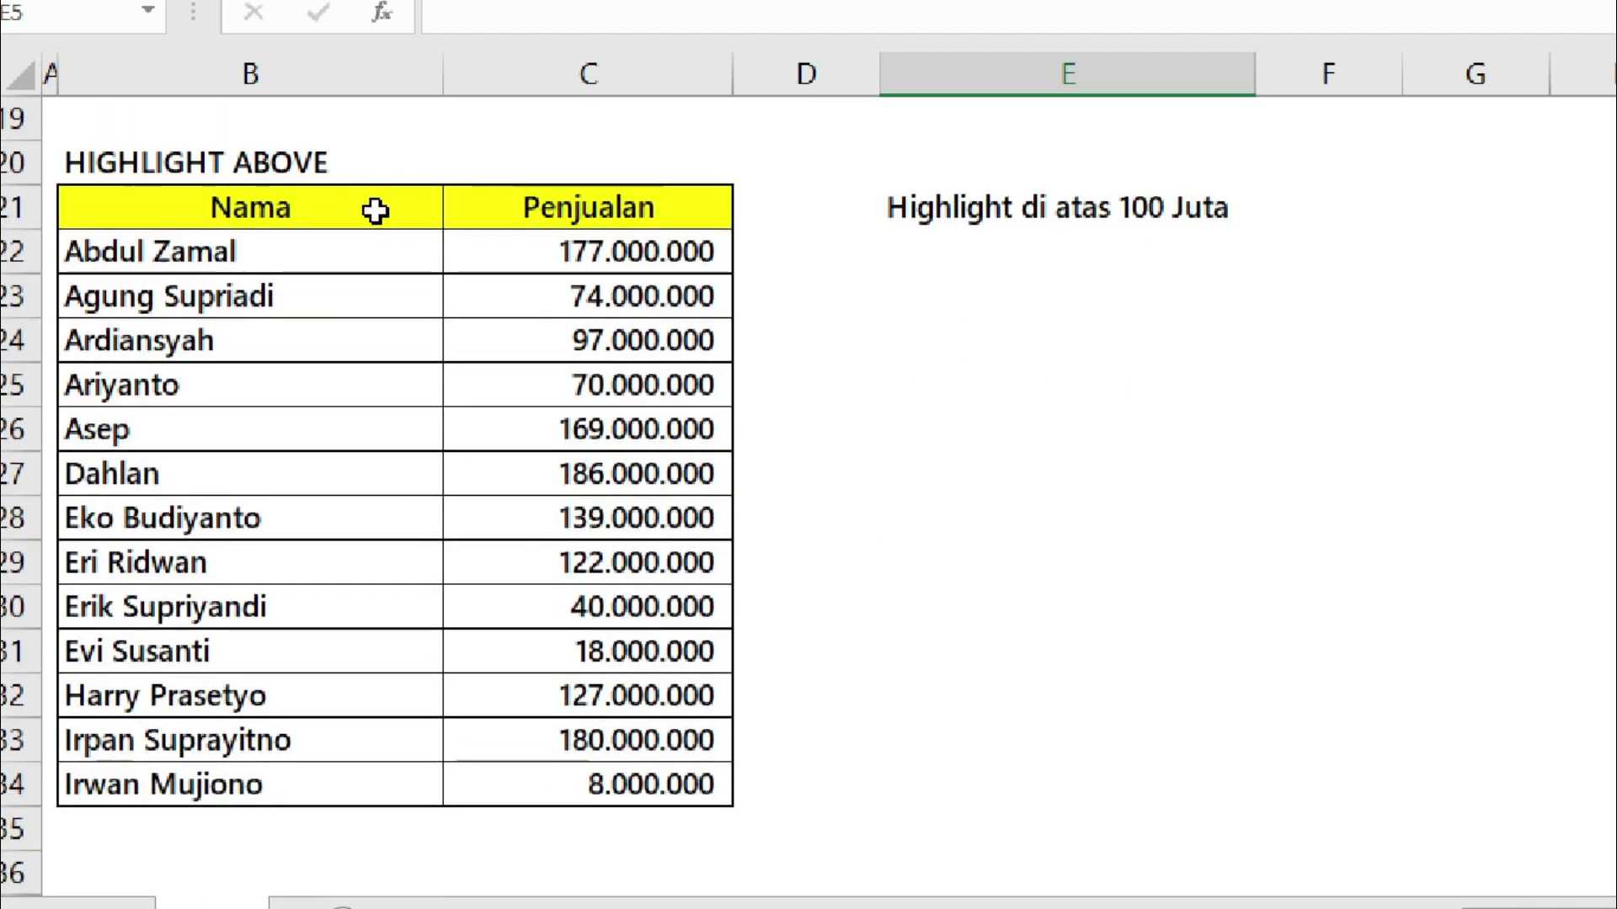
left_click(276, 175)
left_click(318, 234)
left_click(434, 207)
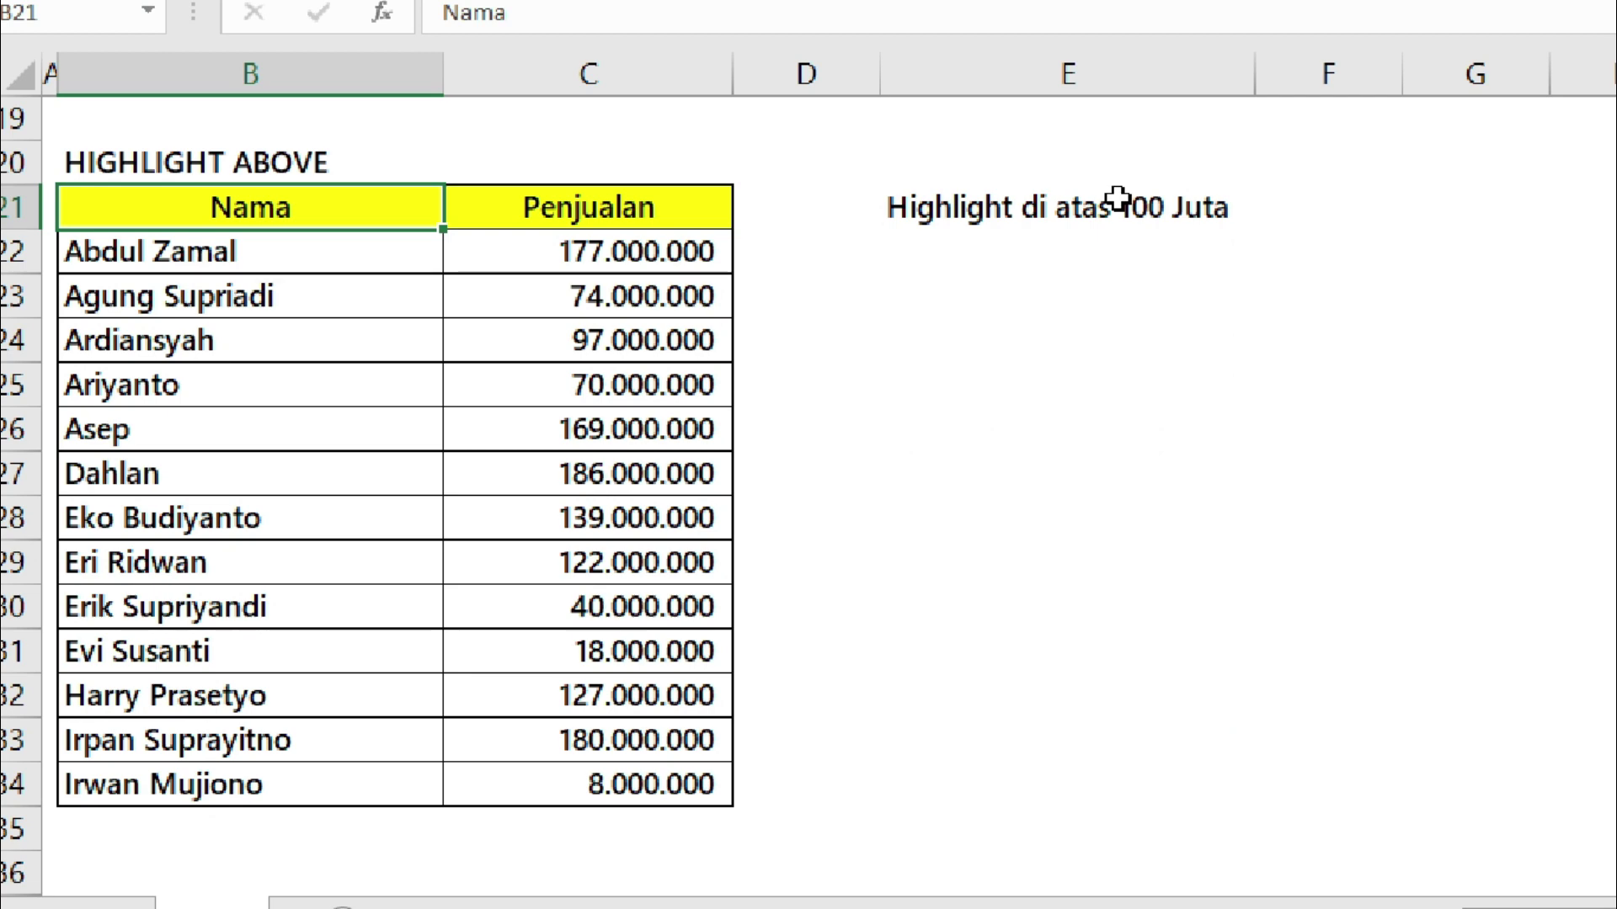
left_click(1086, 207)
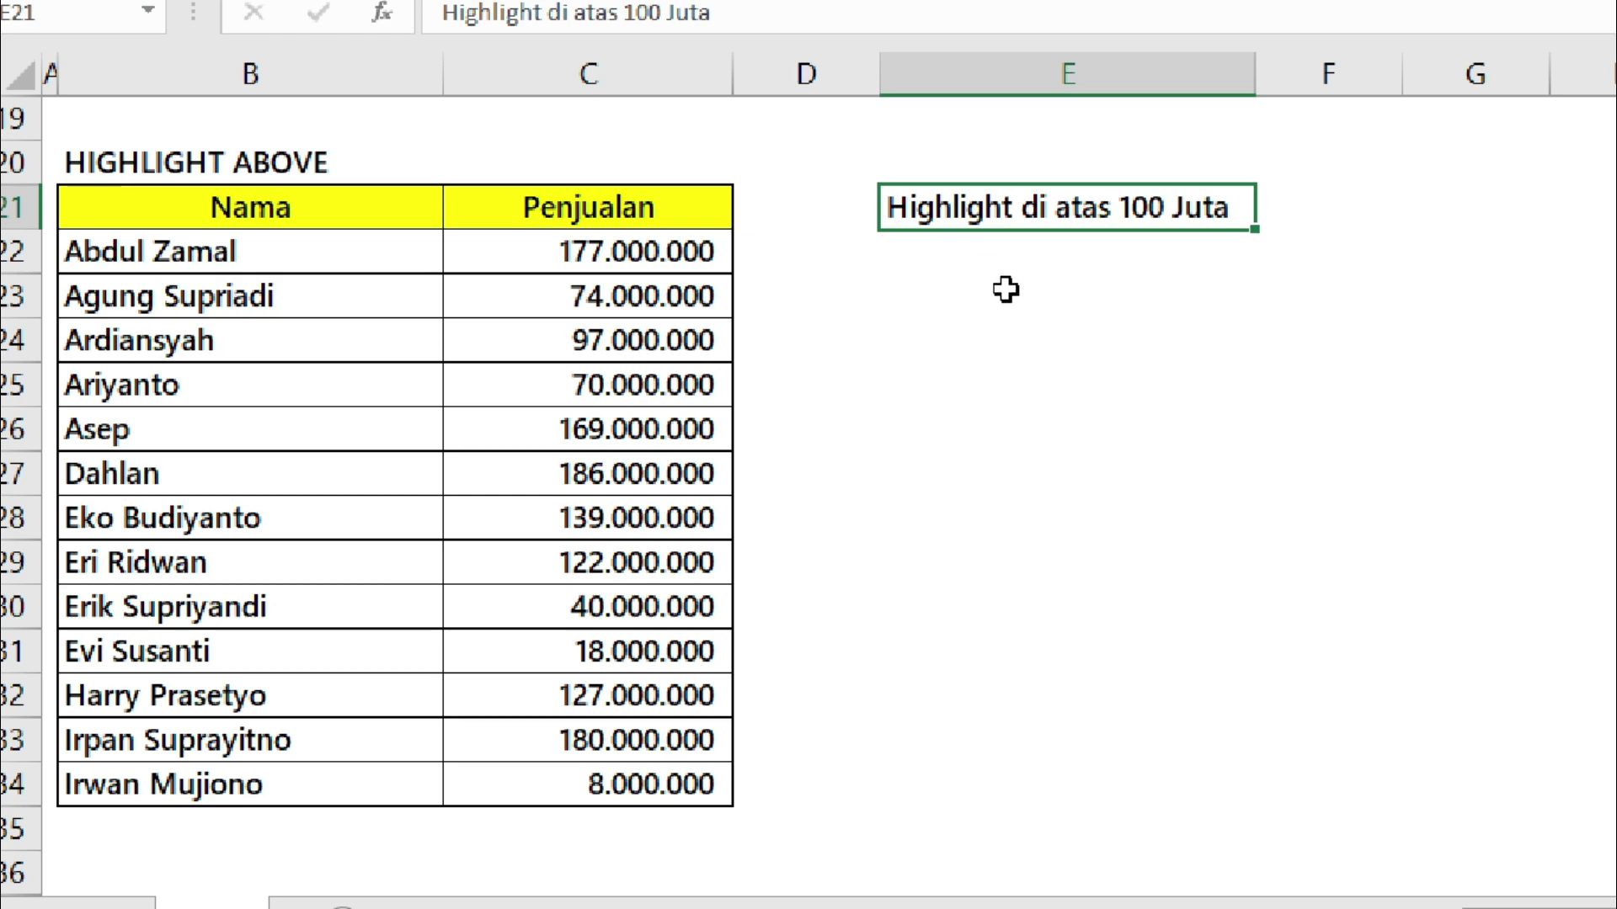
left_click(1122, 237)
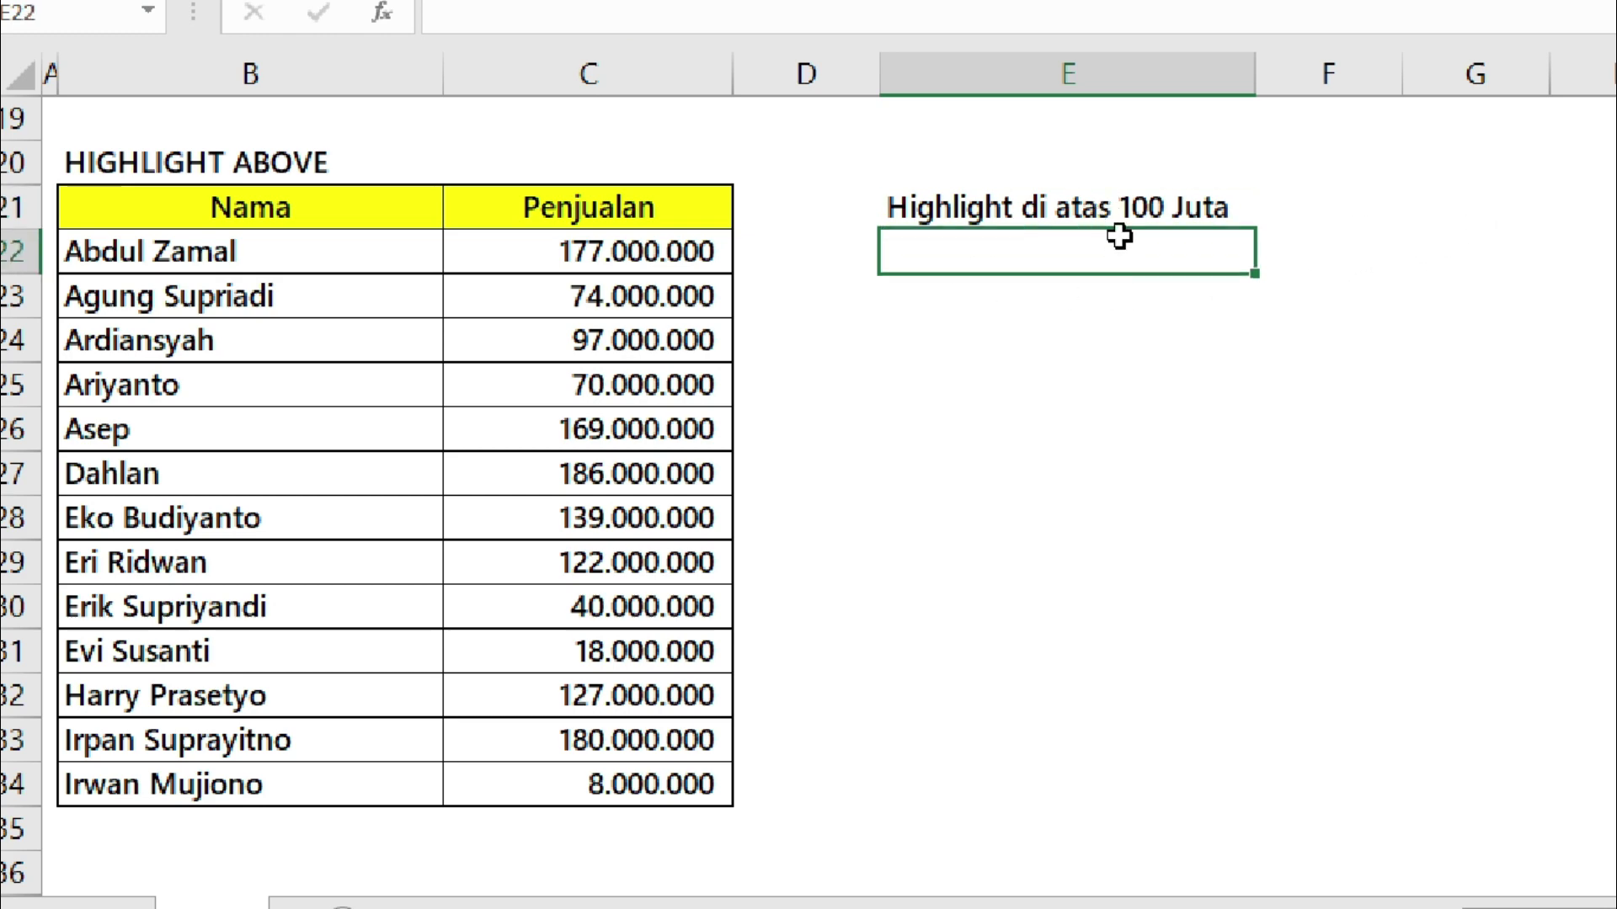
key("Up")
left_click_drag(179, 251, 562, 776)
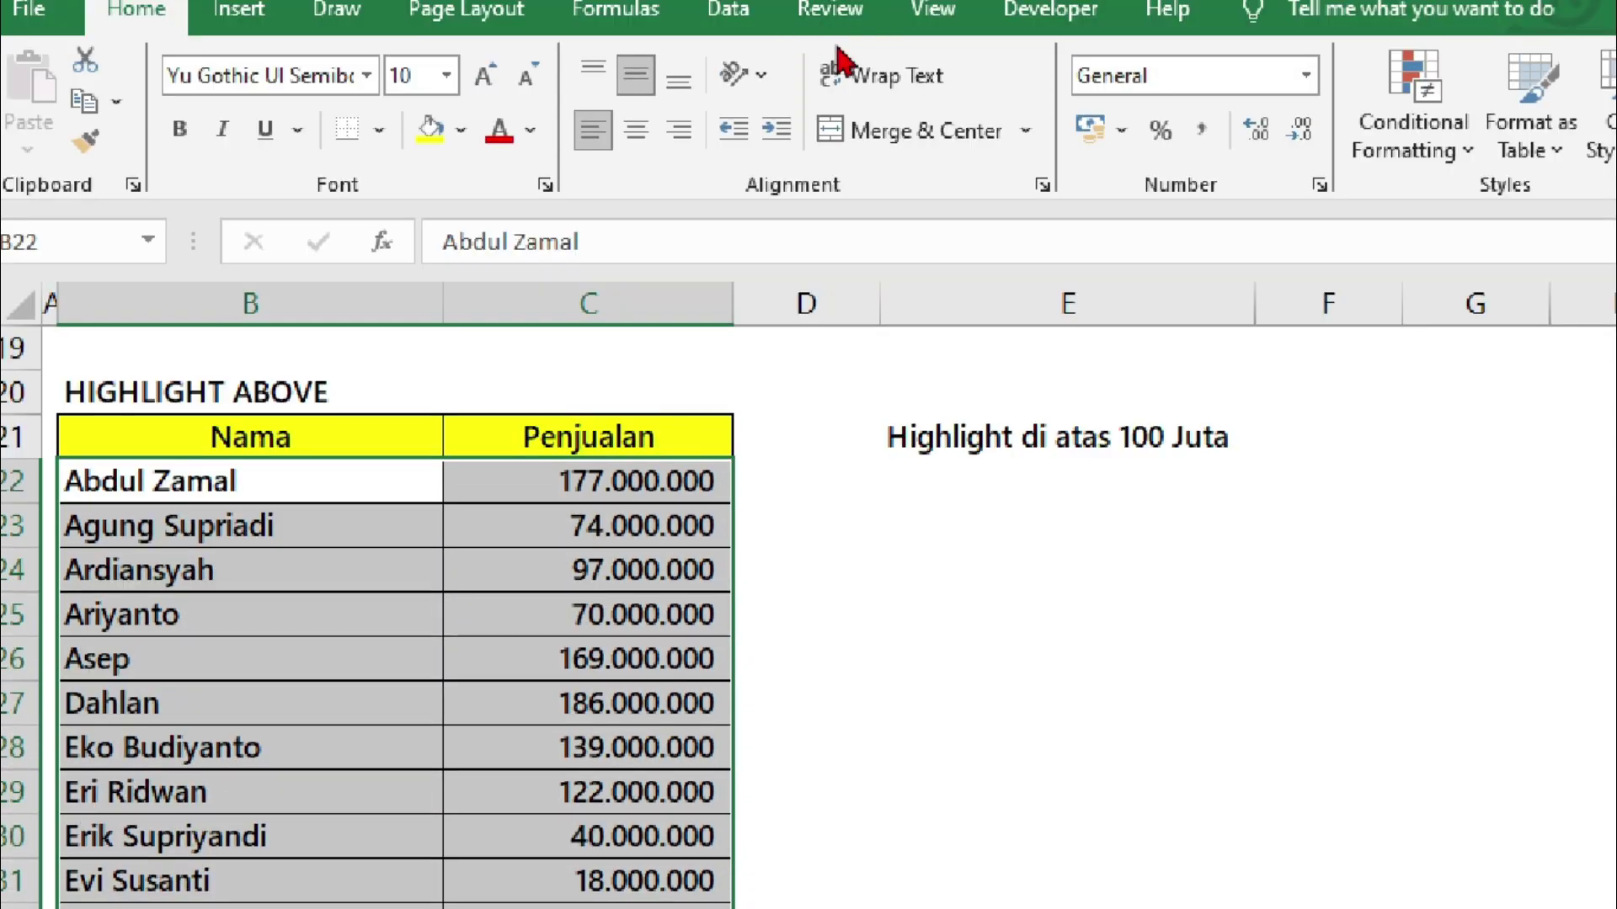
Add a Greater Than 1000000 rule with Light Red Fill with Dark Red Text to B22:C34.
left_click(1368, 165)
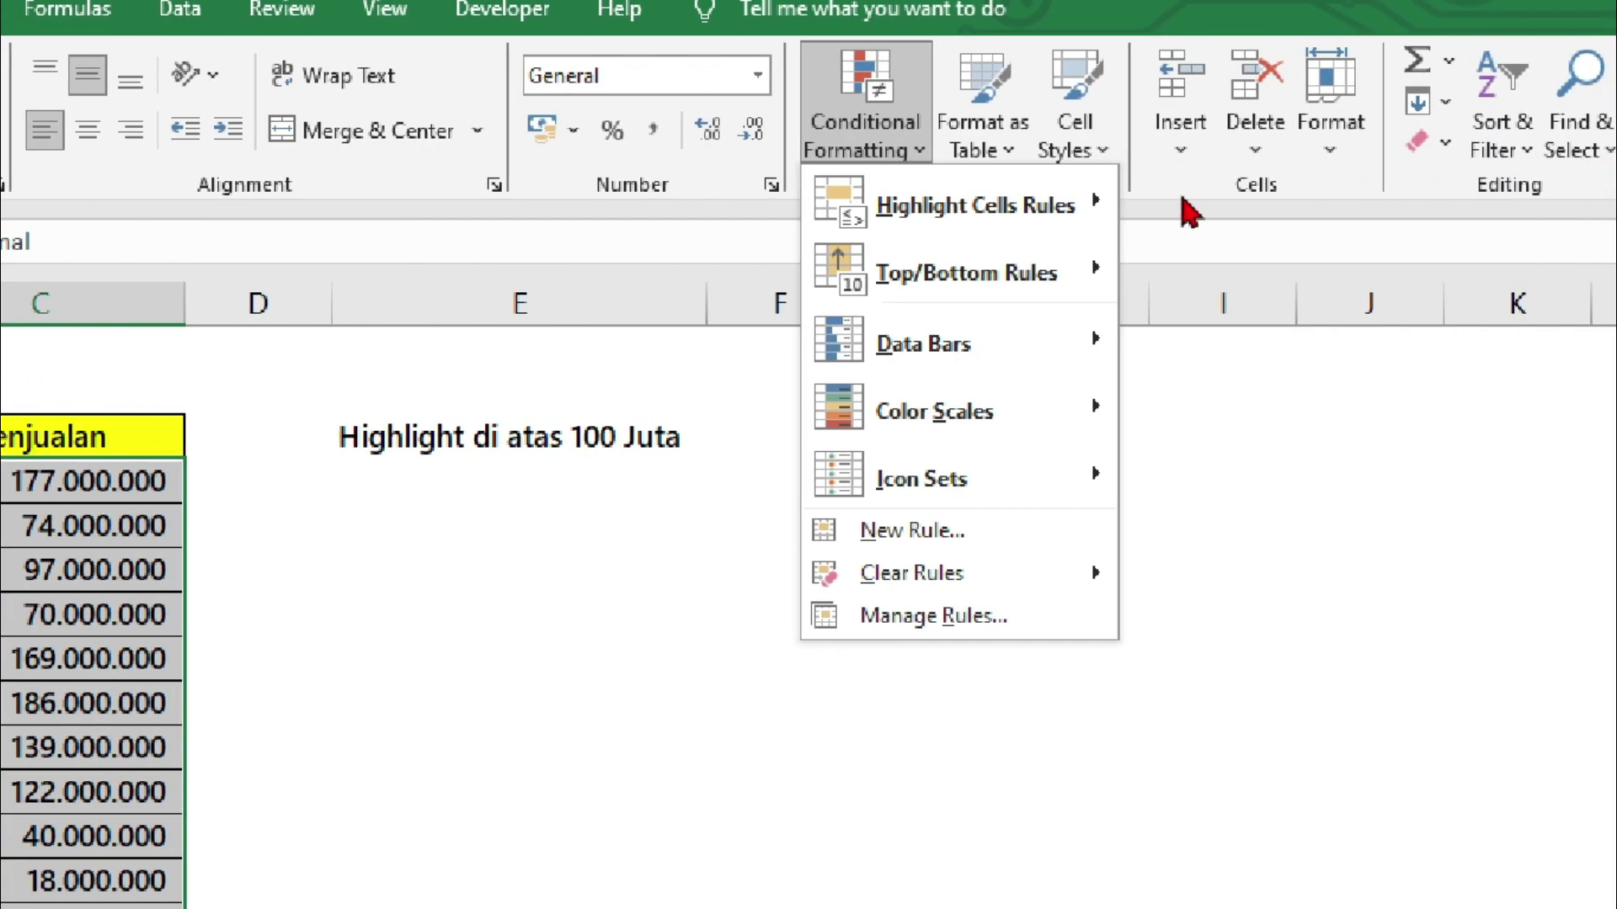
mouse_move(973, 204)
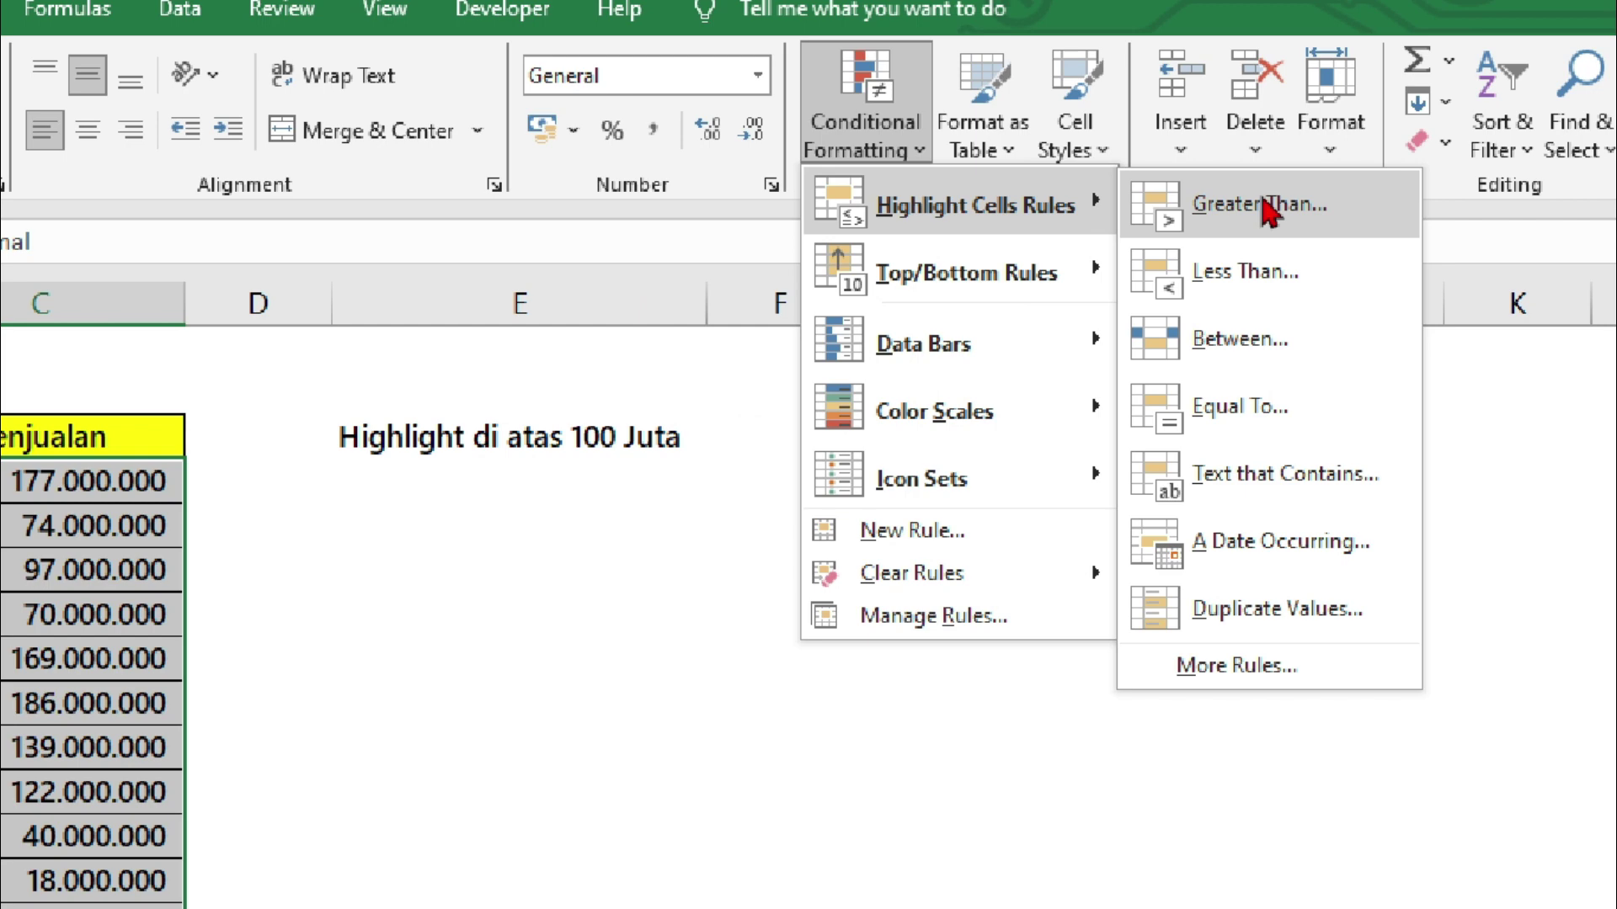
left_click(1263, 205)
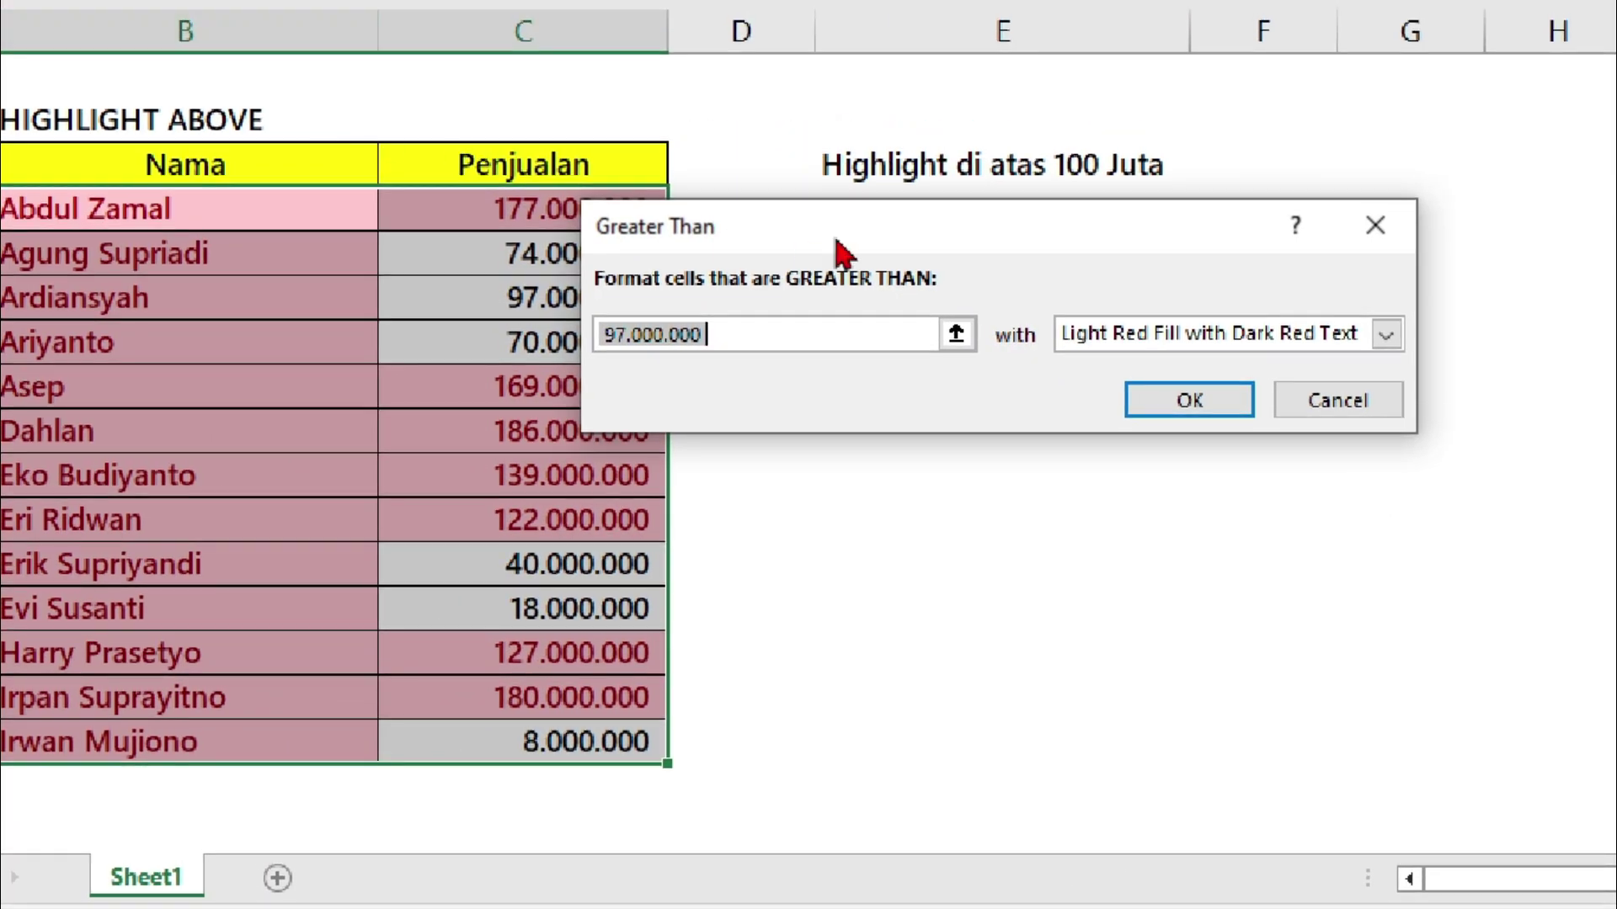
left_click_drag(836, 240, 985, 296)
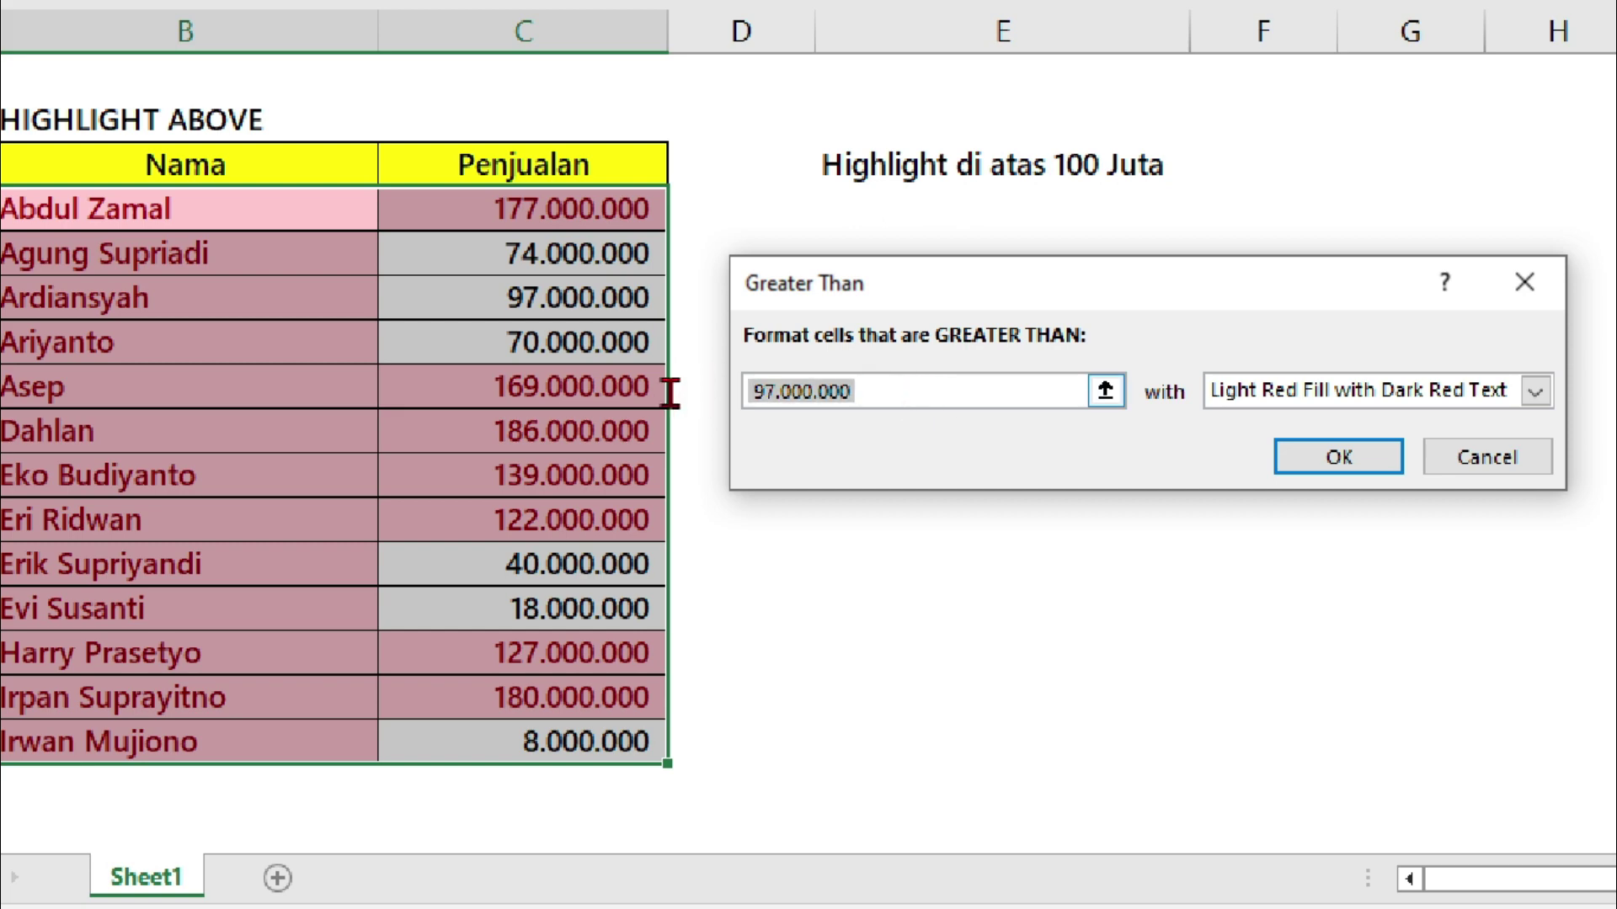
type("100")
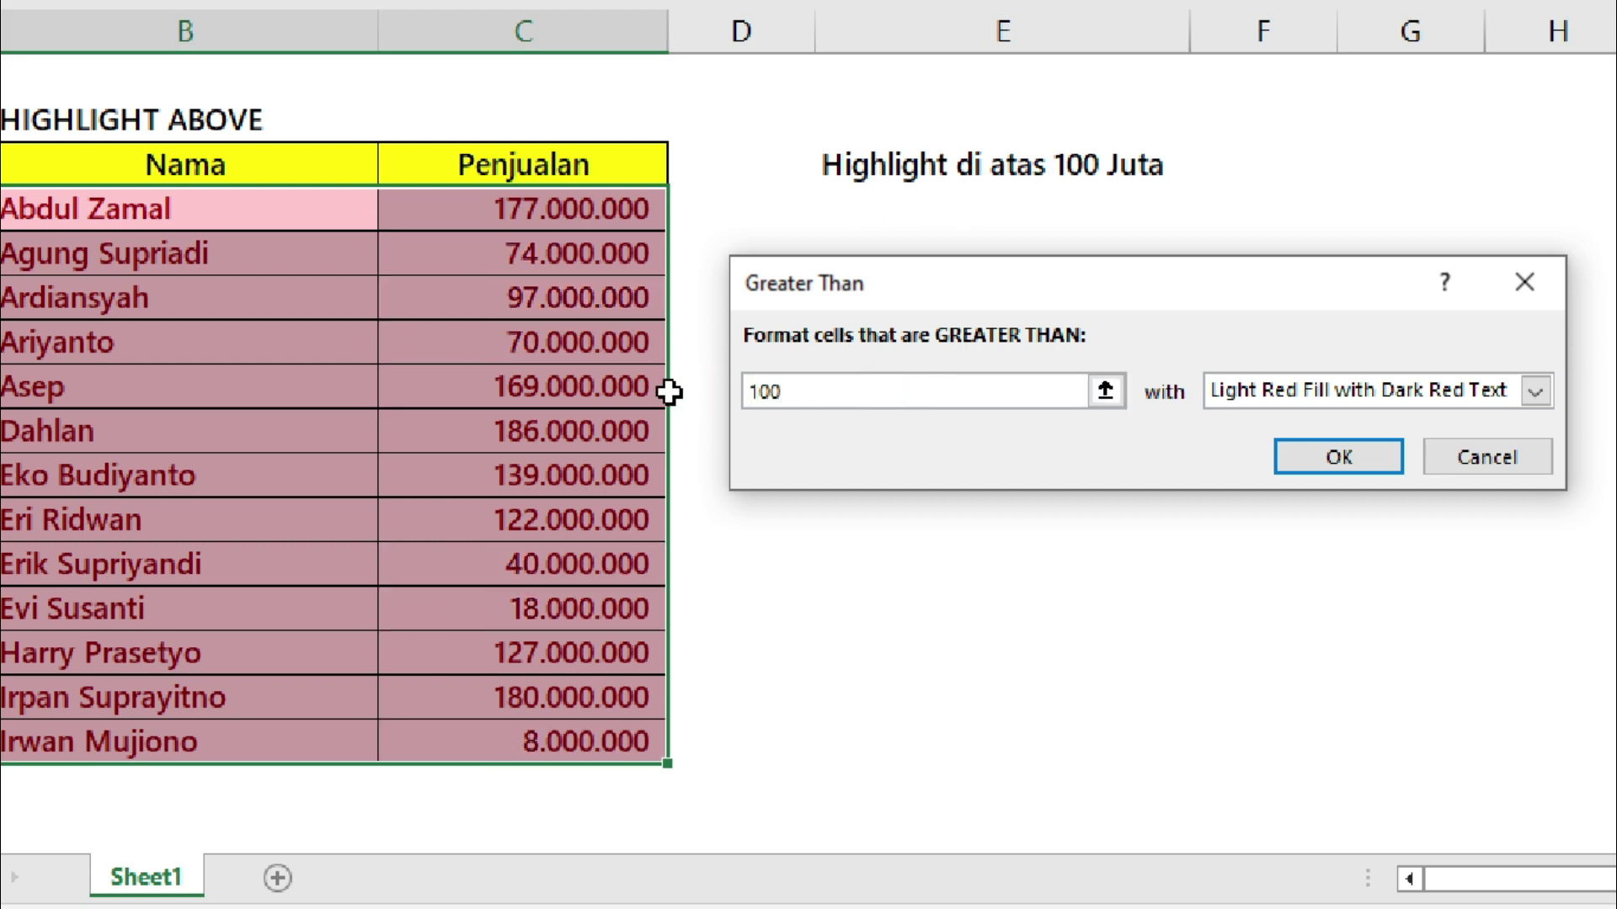
type("0000")
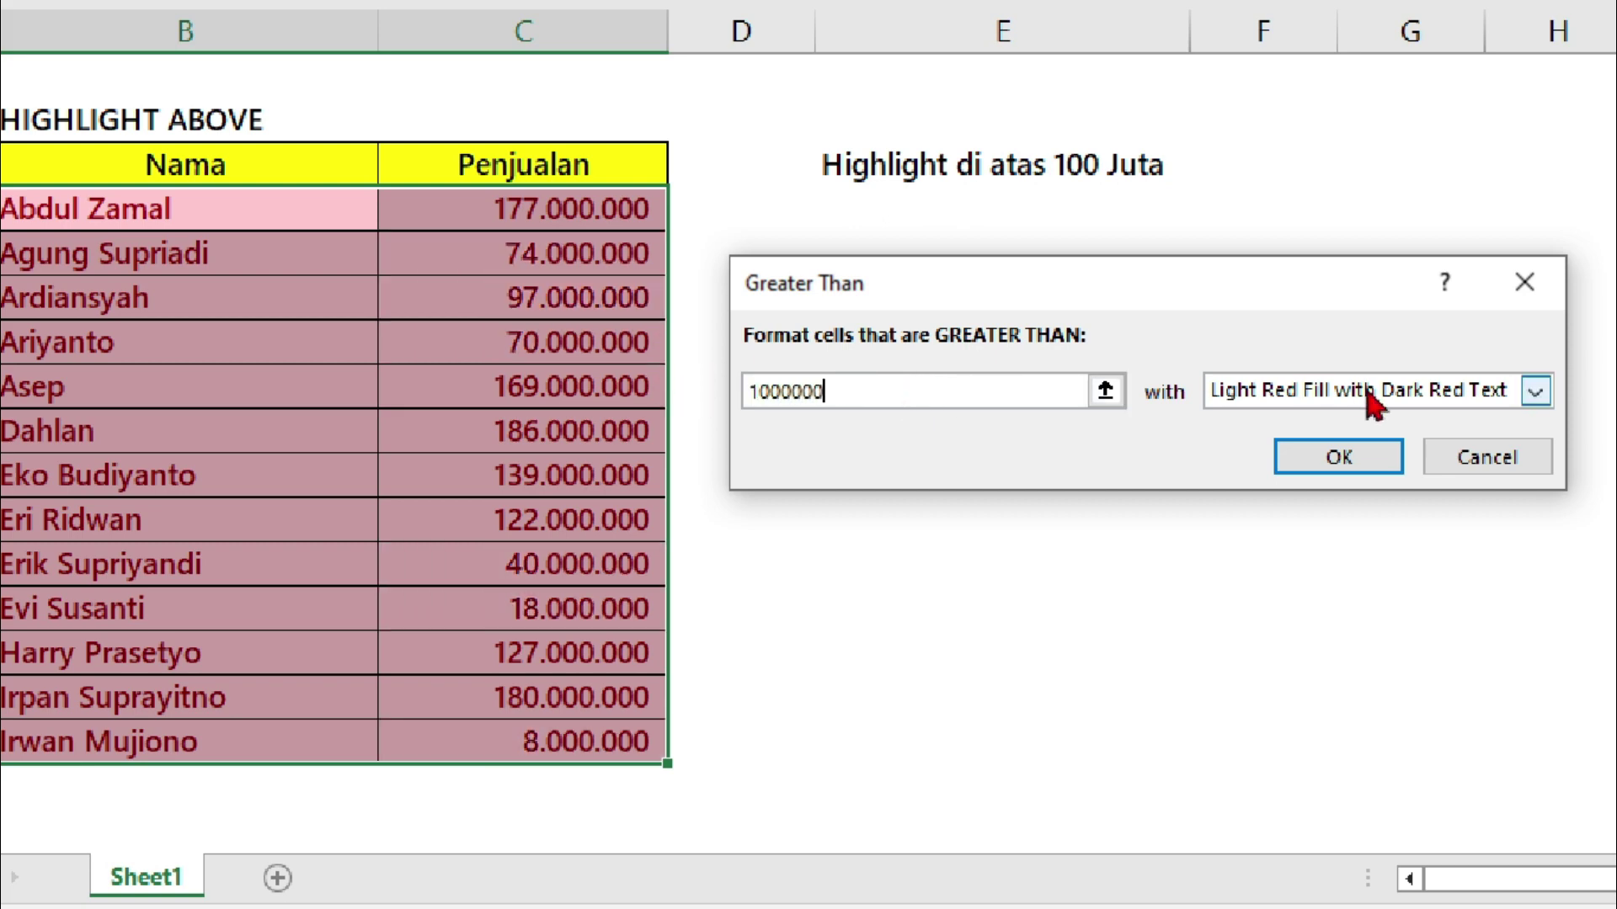
left_click(1339, 457)
left_click(994, 563)
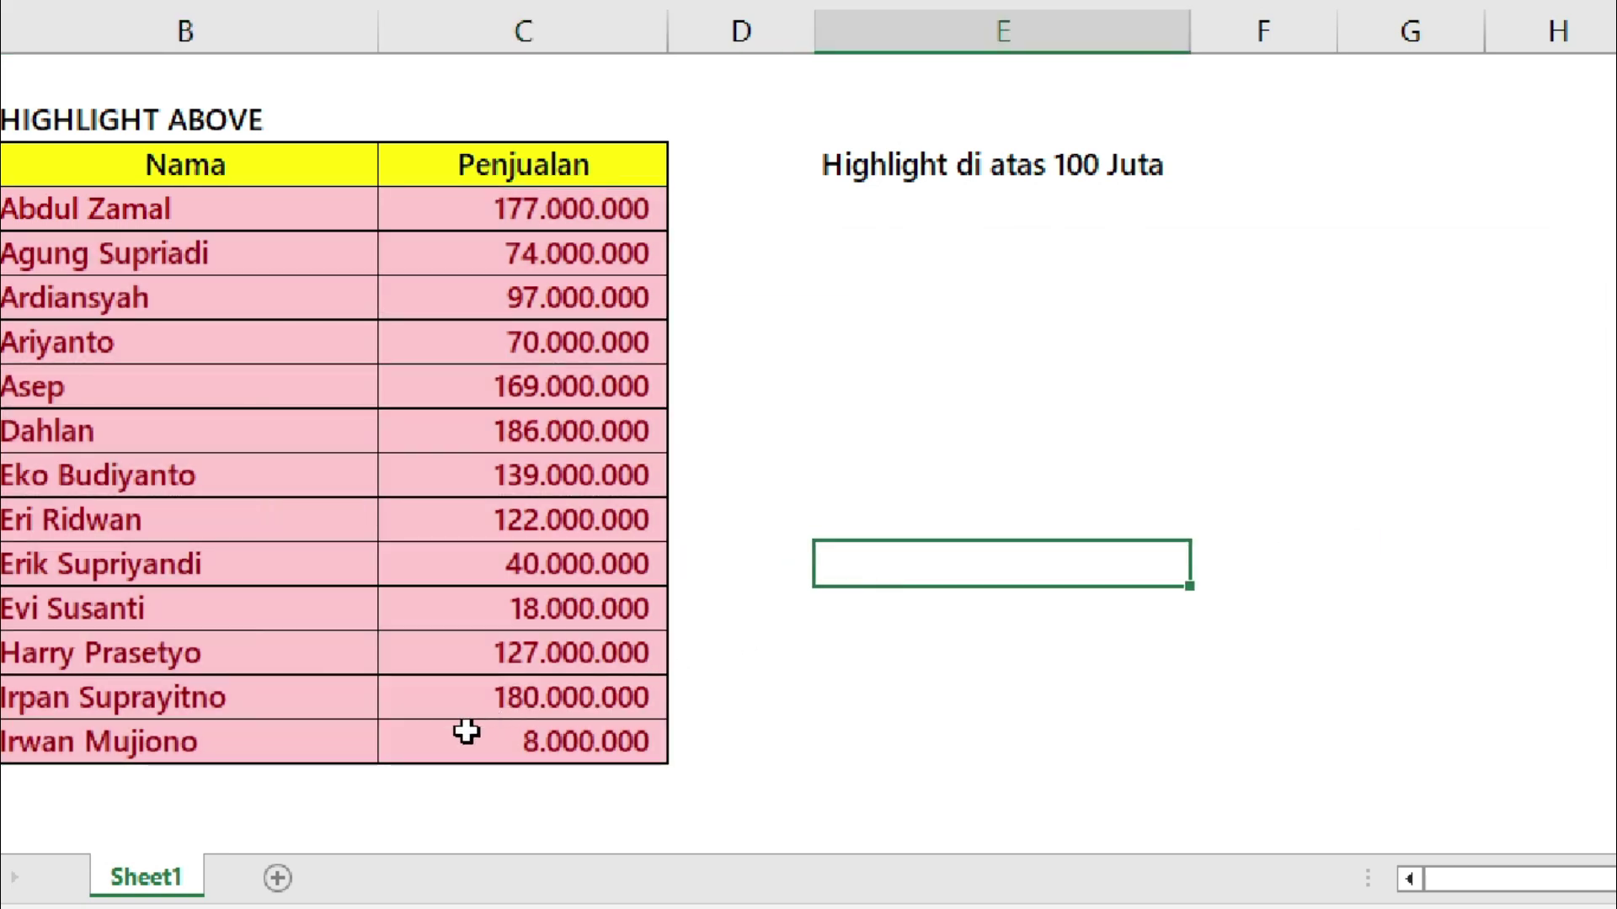
Undo that rule, then highlight only C22:C34 values greater than 100000000 in light red.
key("ctrl+z")
mouse_move(439, 729)
left_mouse_down()
mouse_move(469, 704)
mouse_move(567, 216)
left_mouse_up()
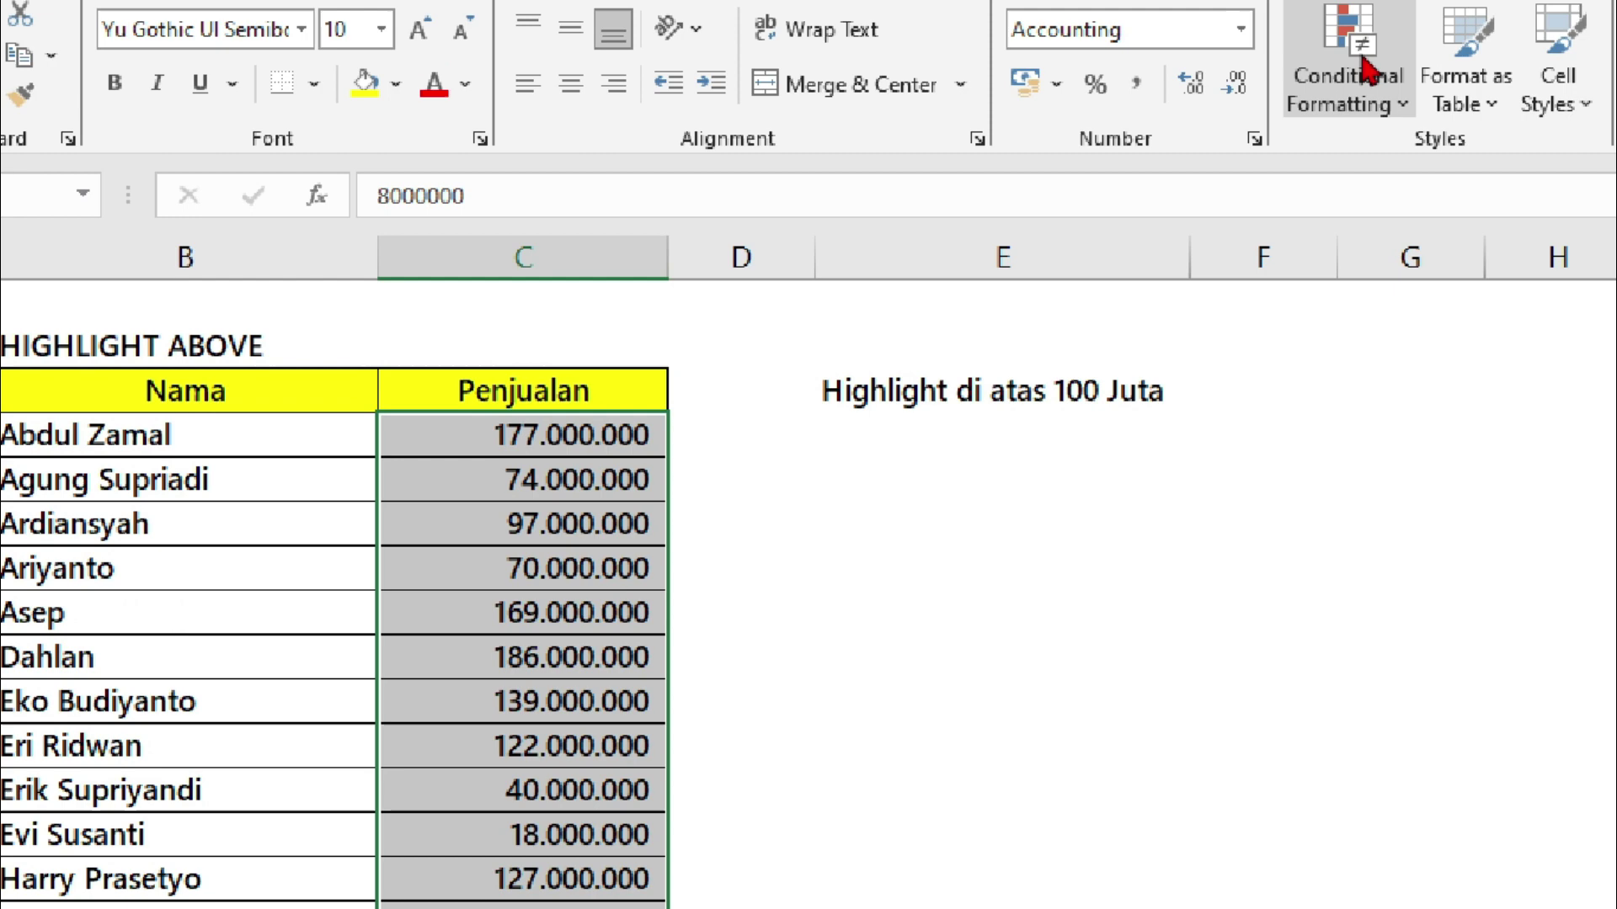
left_click(1368, 67)
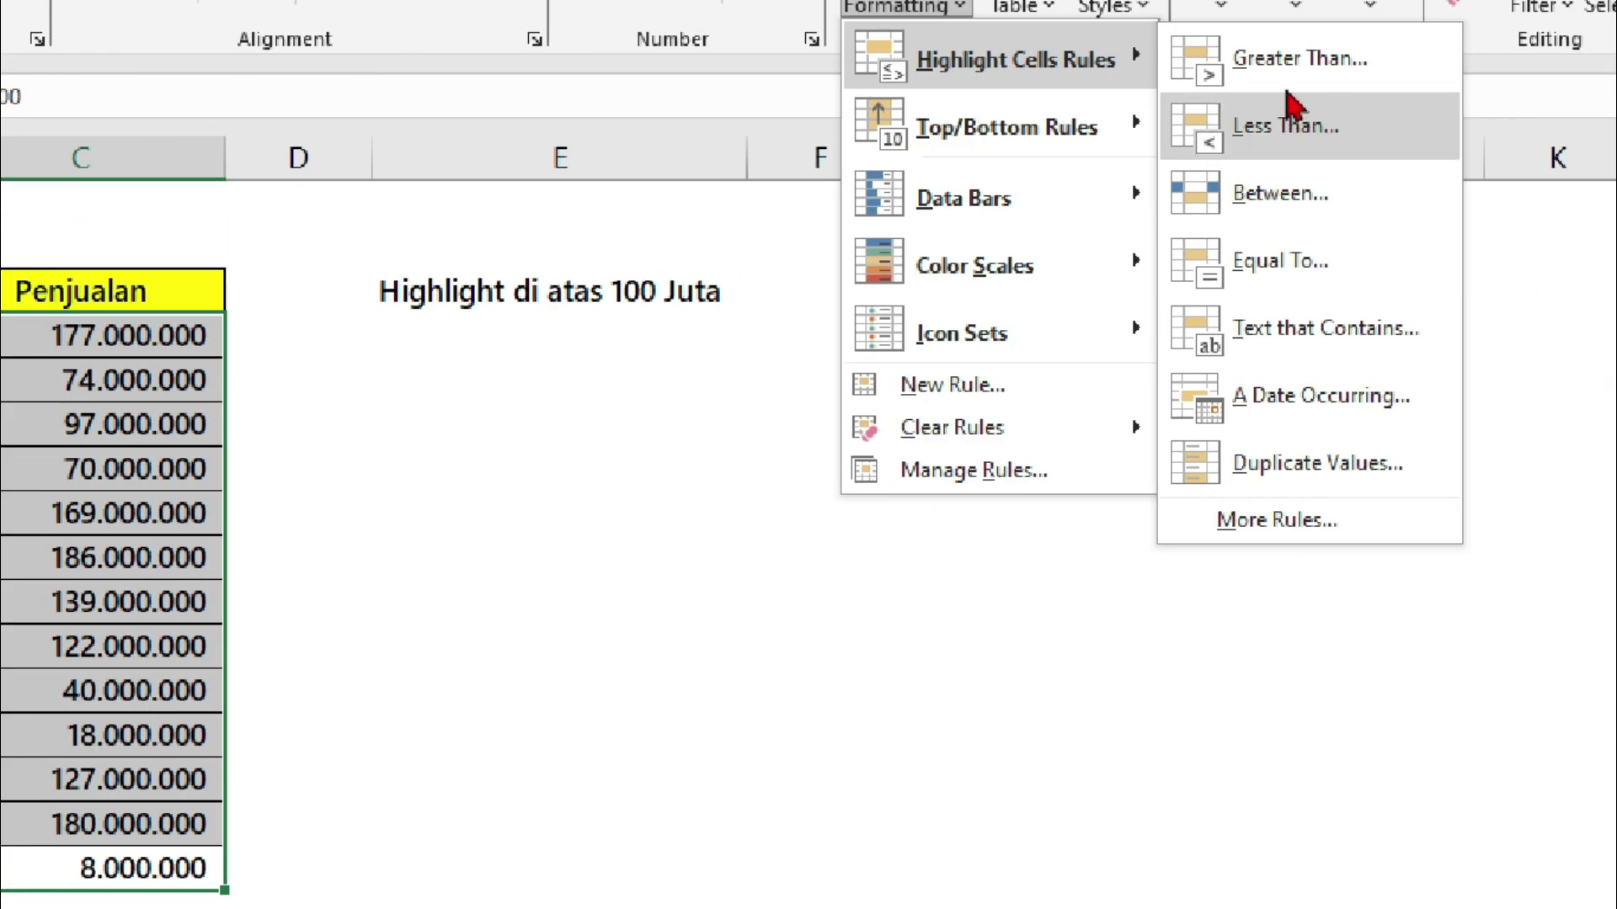
left_click(1243, 53)
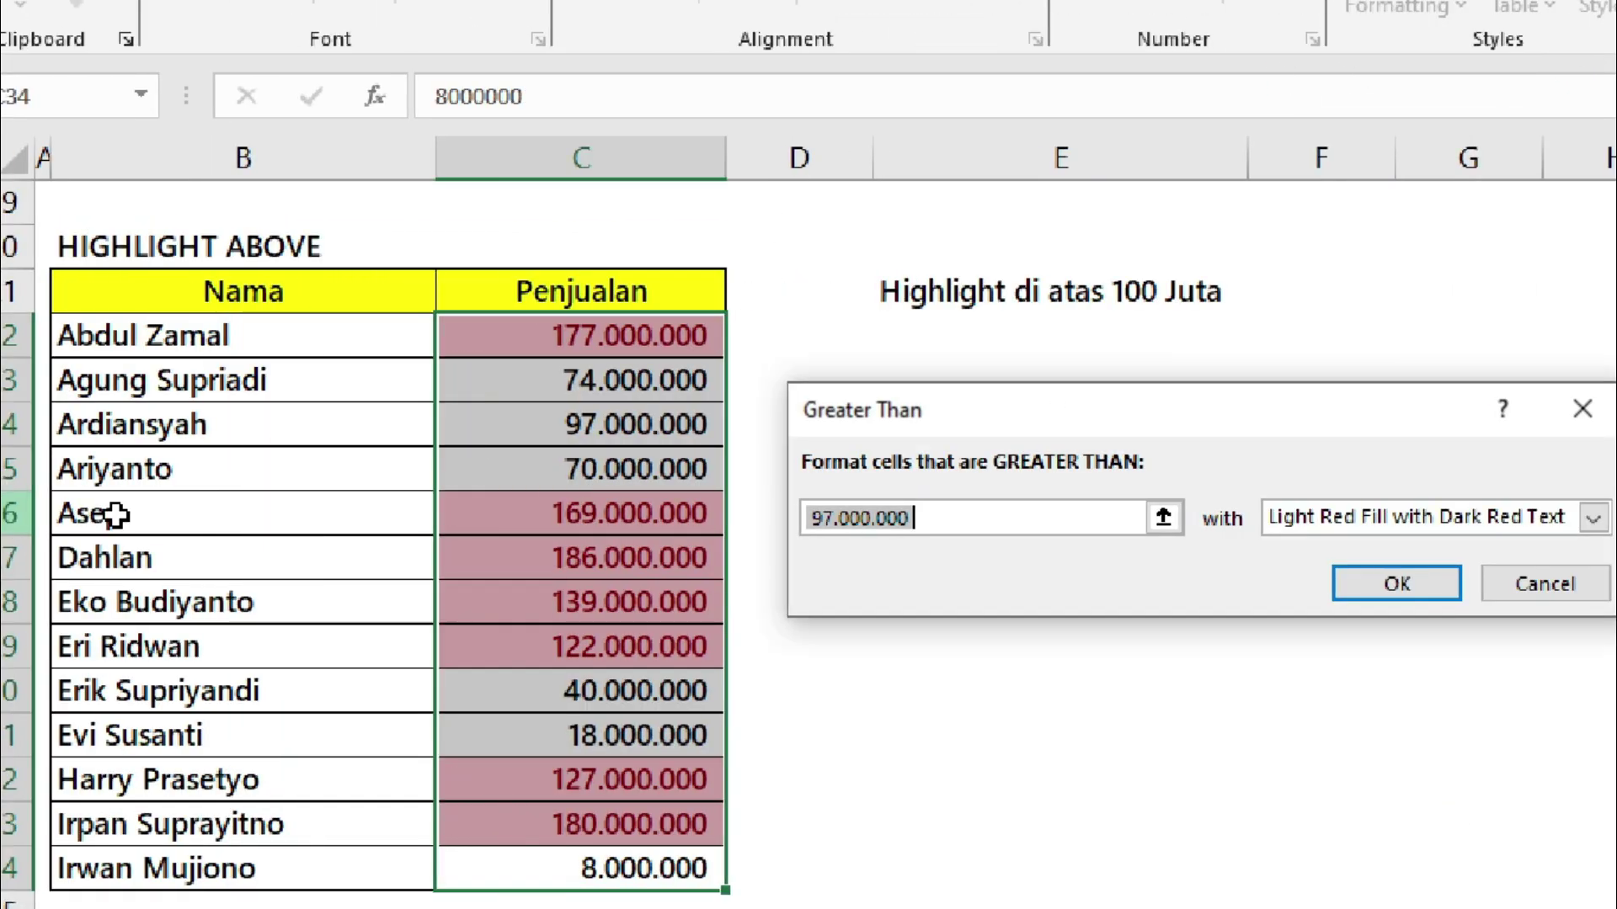
type("100")
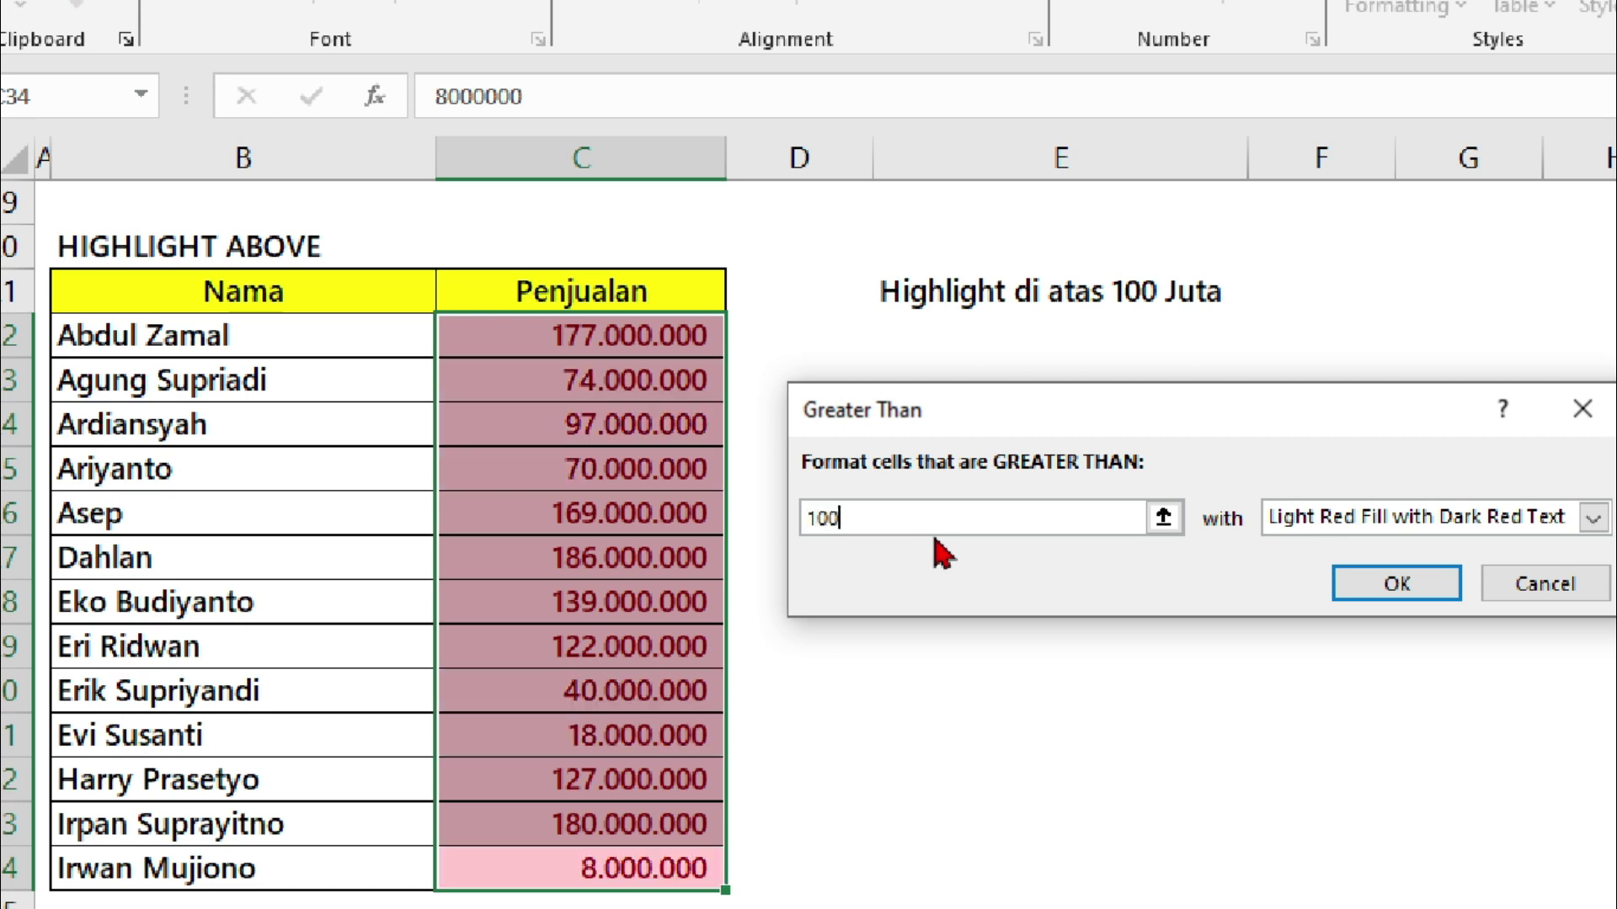
type("00000")
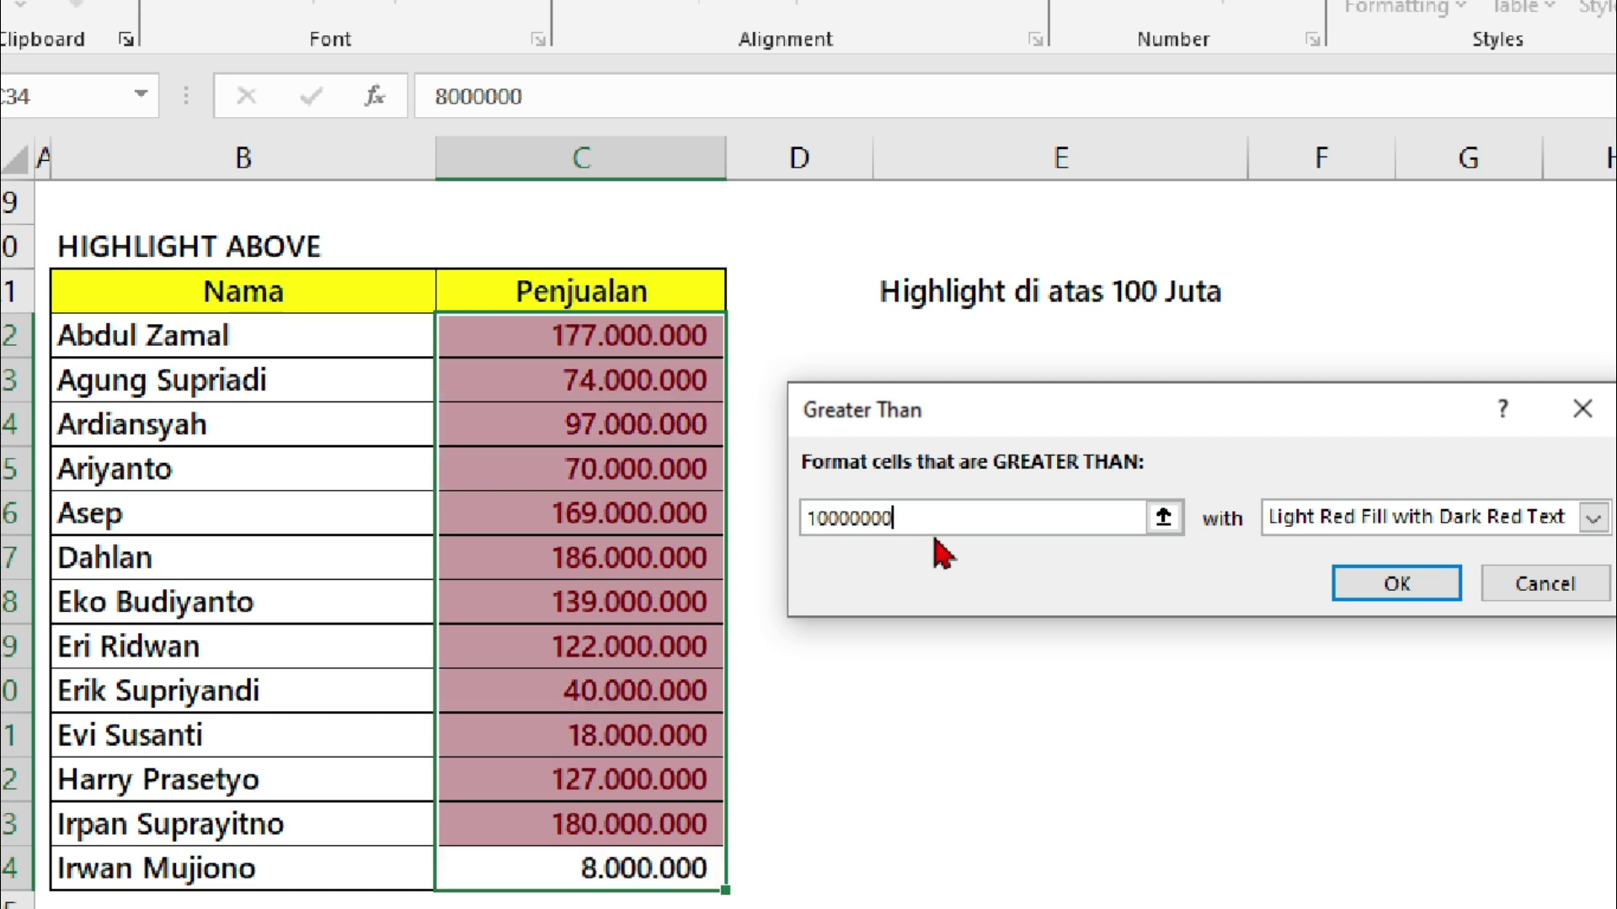
type("0")
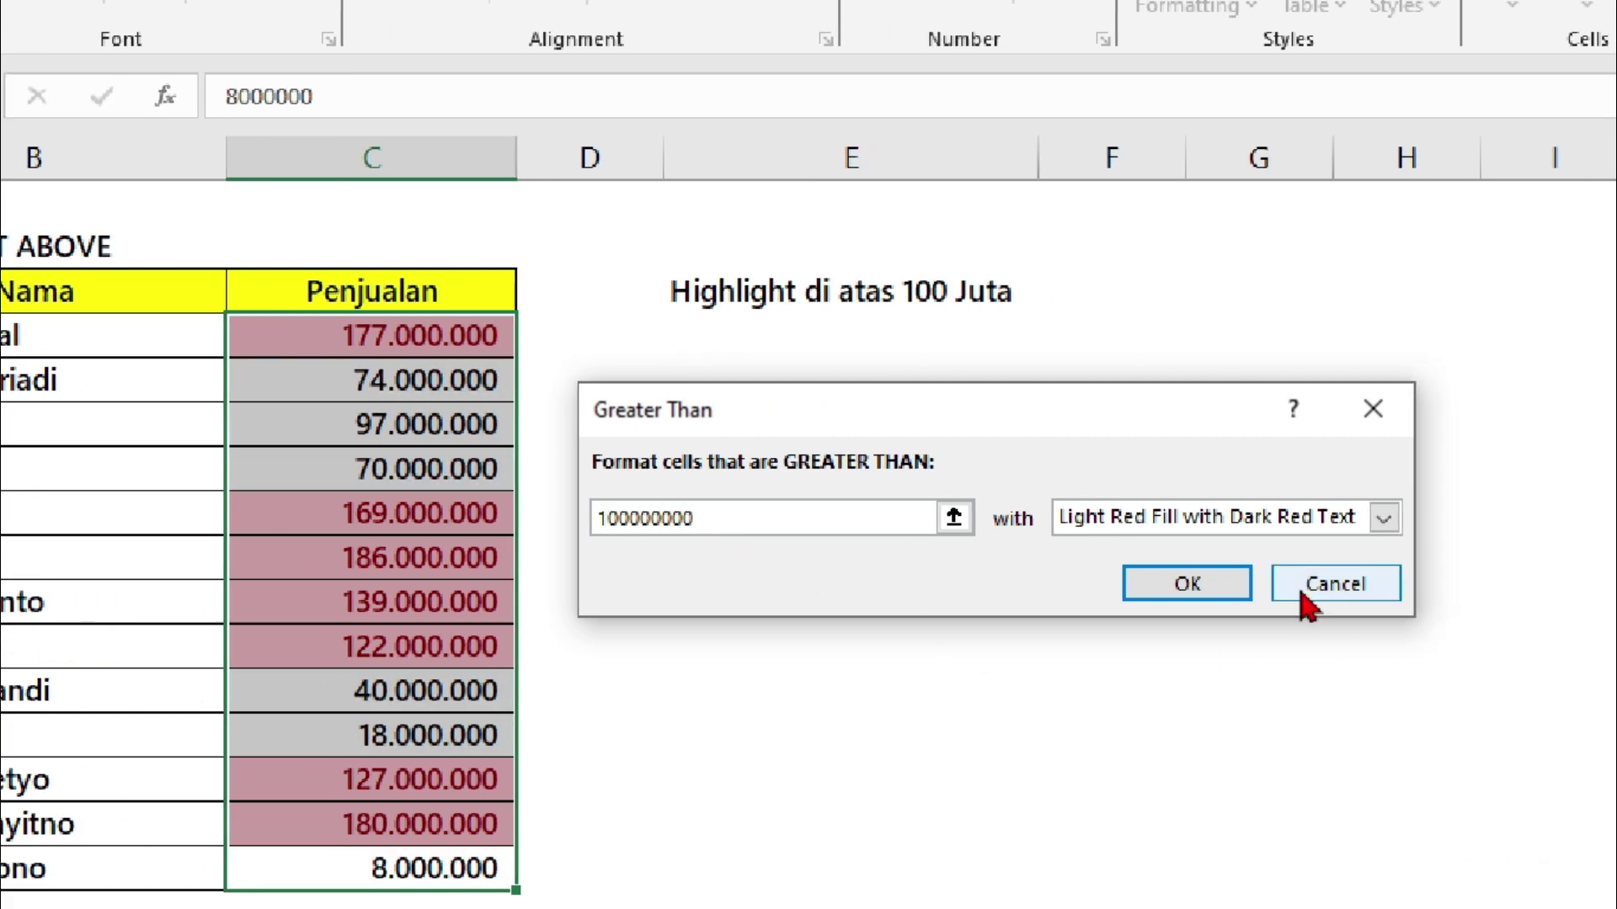
left_click(1347, 589)
left_click(1144, 543)
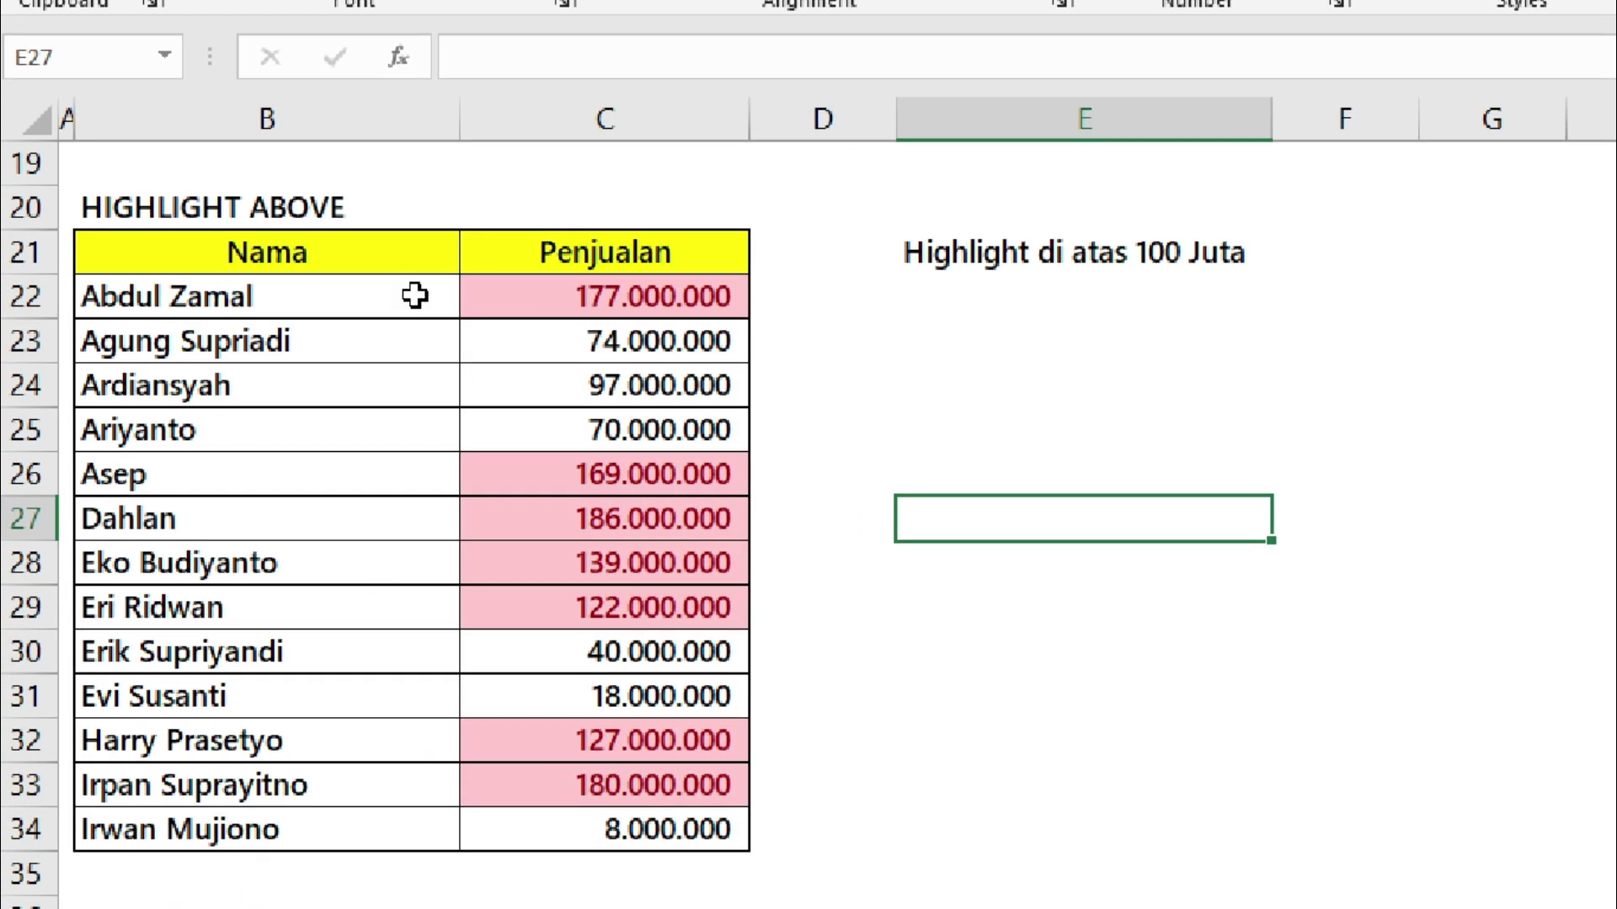
mouse_move(337, 301)
left_mouse_down()
mouse_move(473, 541)
mouse_move(484, 853)
mouse_move(491, 821)
left_mouse_up()
left_click(938, 566)
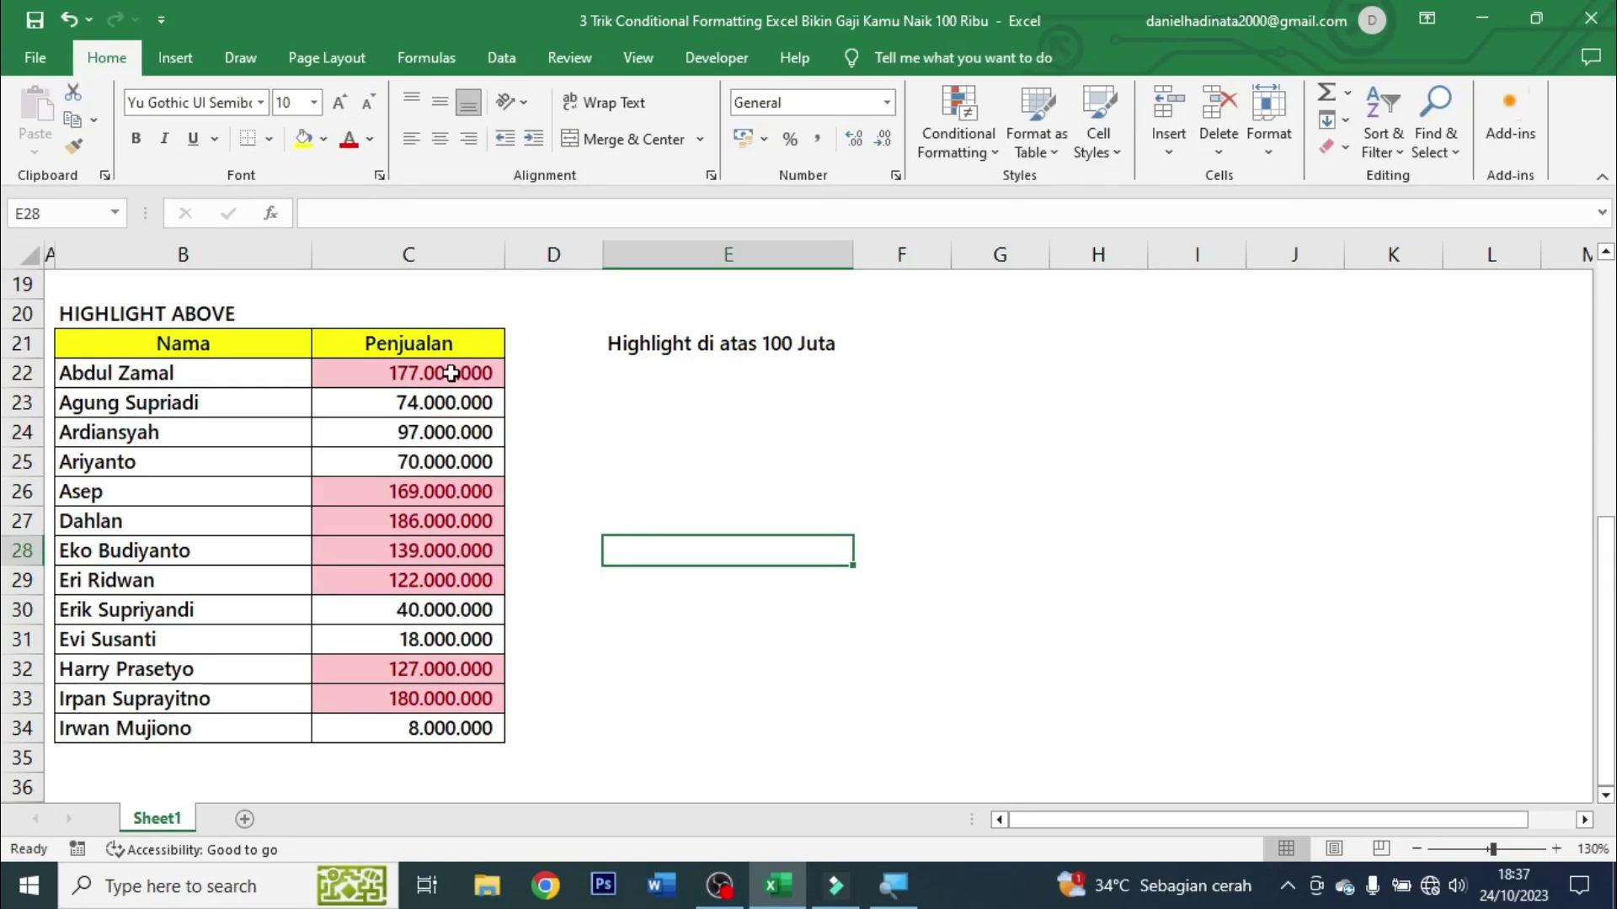
left_click(611, 384)
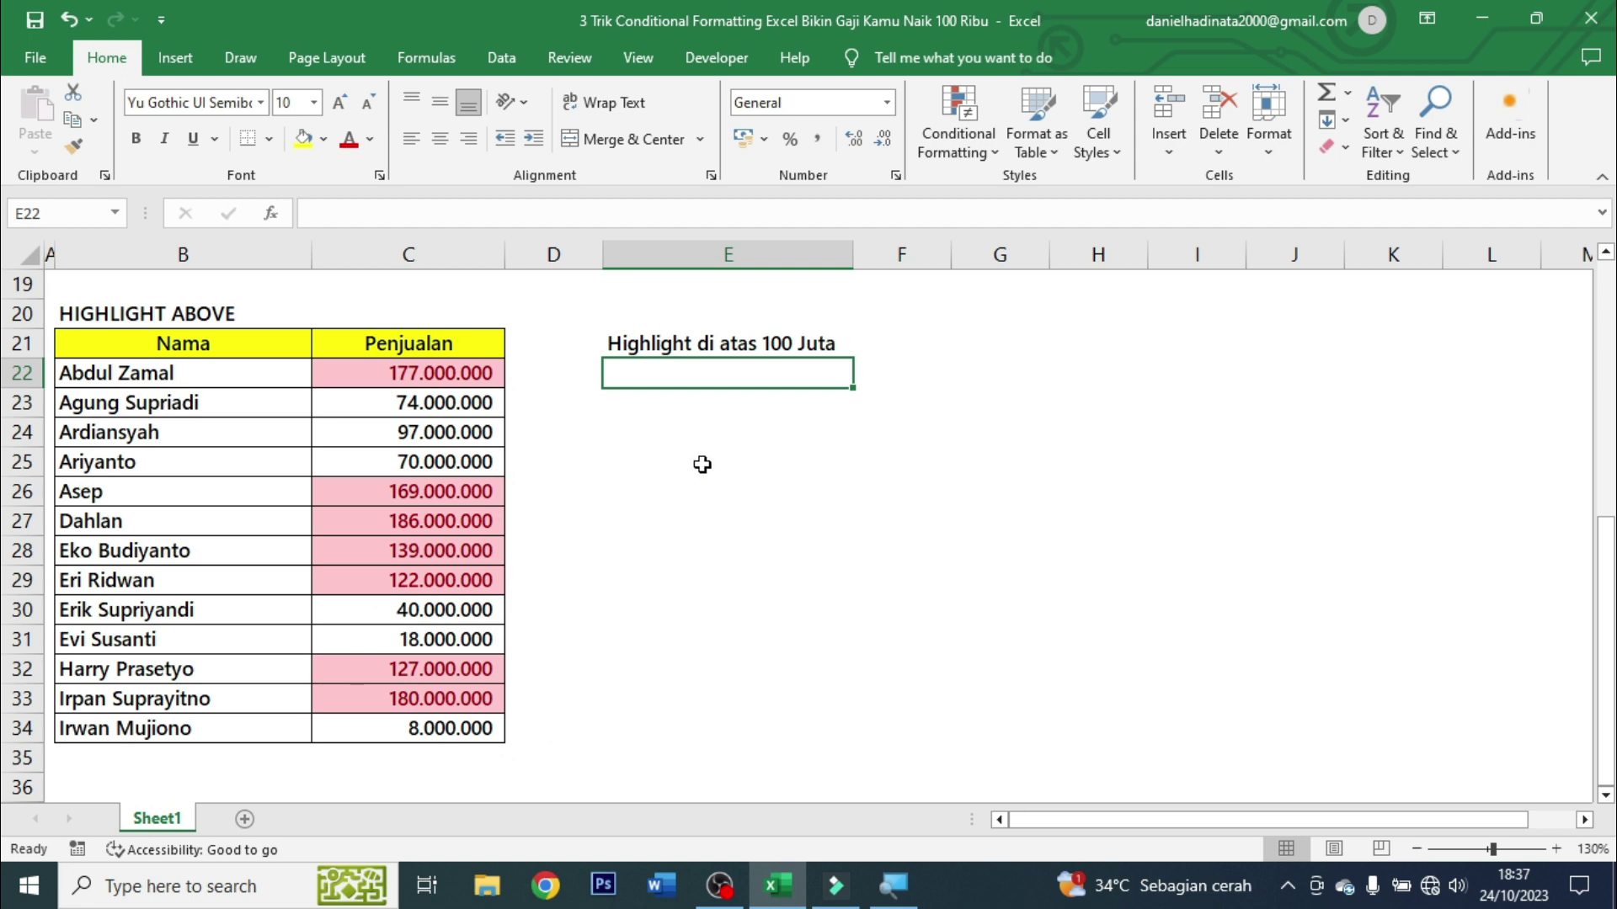
Scroll back up to the TOP 3 & BOTTOM 3 table and select cell E4.
scroll(702, 465, "up", 2)
scroll(701, 463, "up", 4)
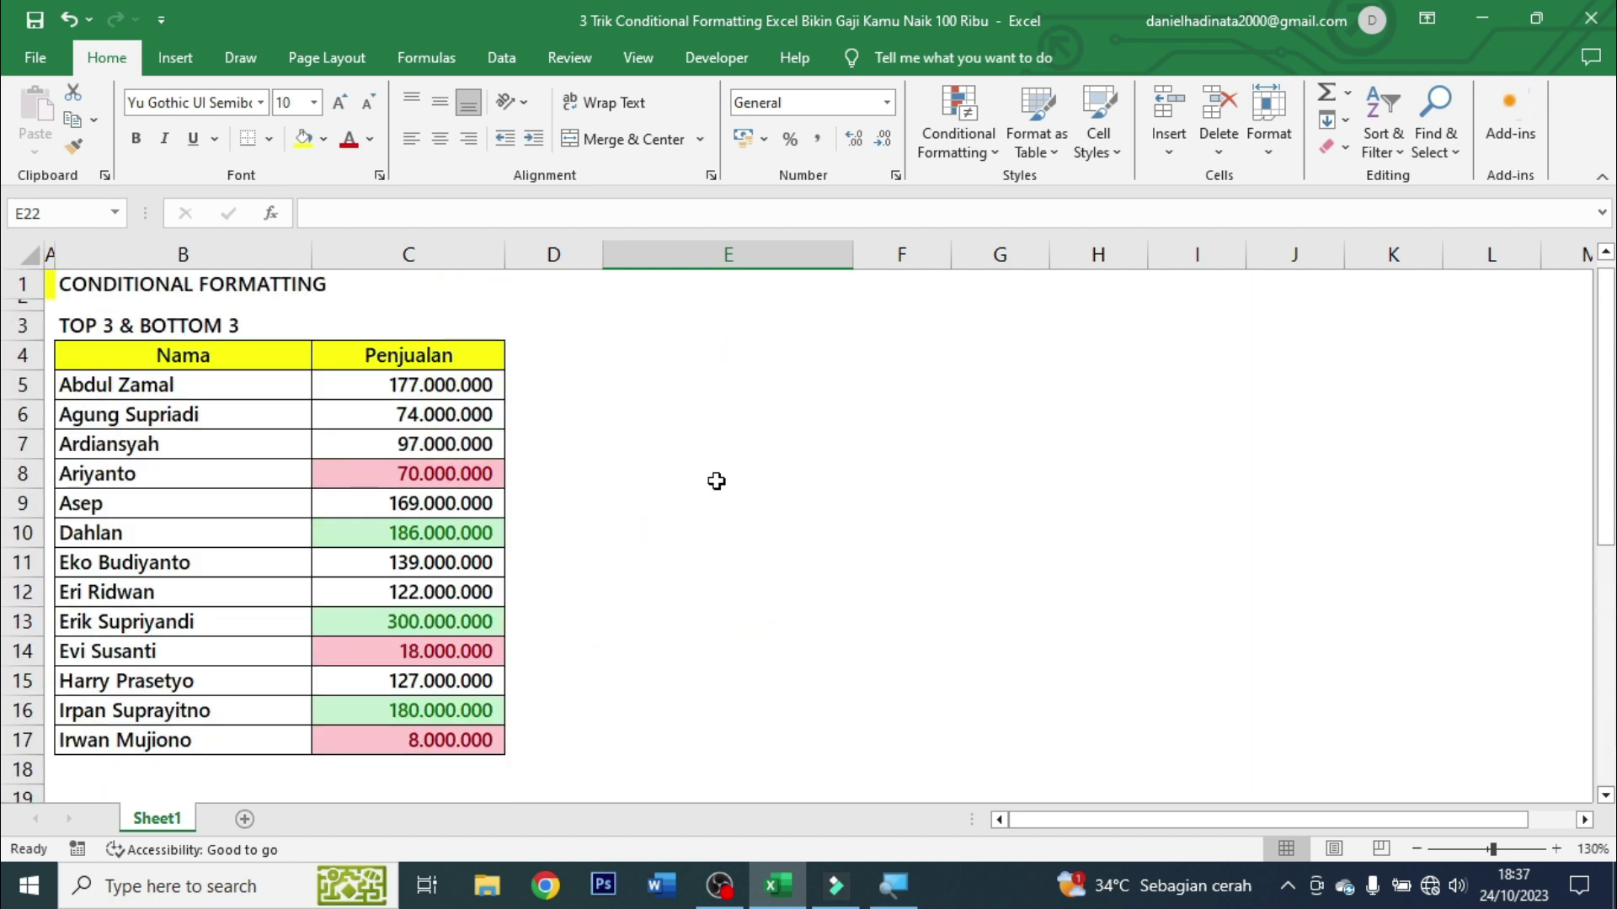
left_click(644, 341)
left_click(685, 362)
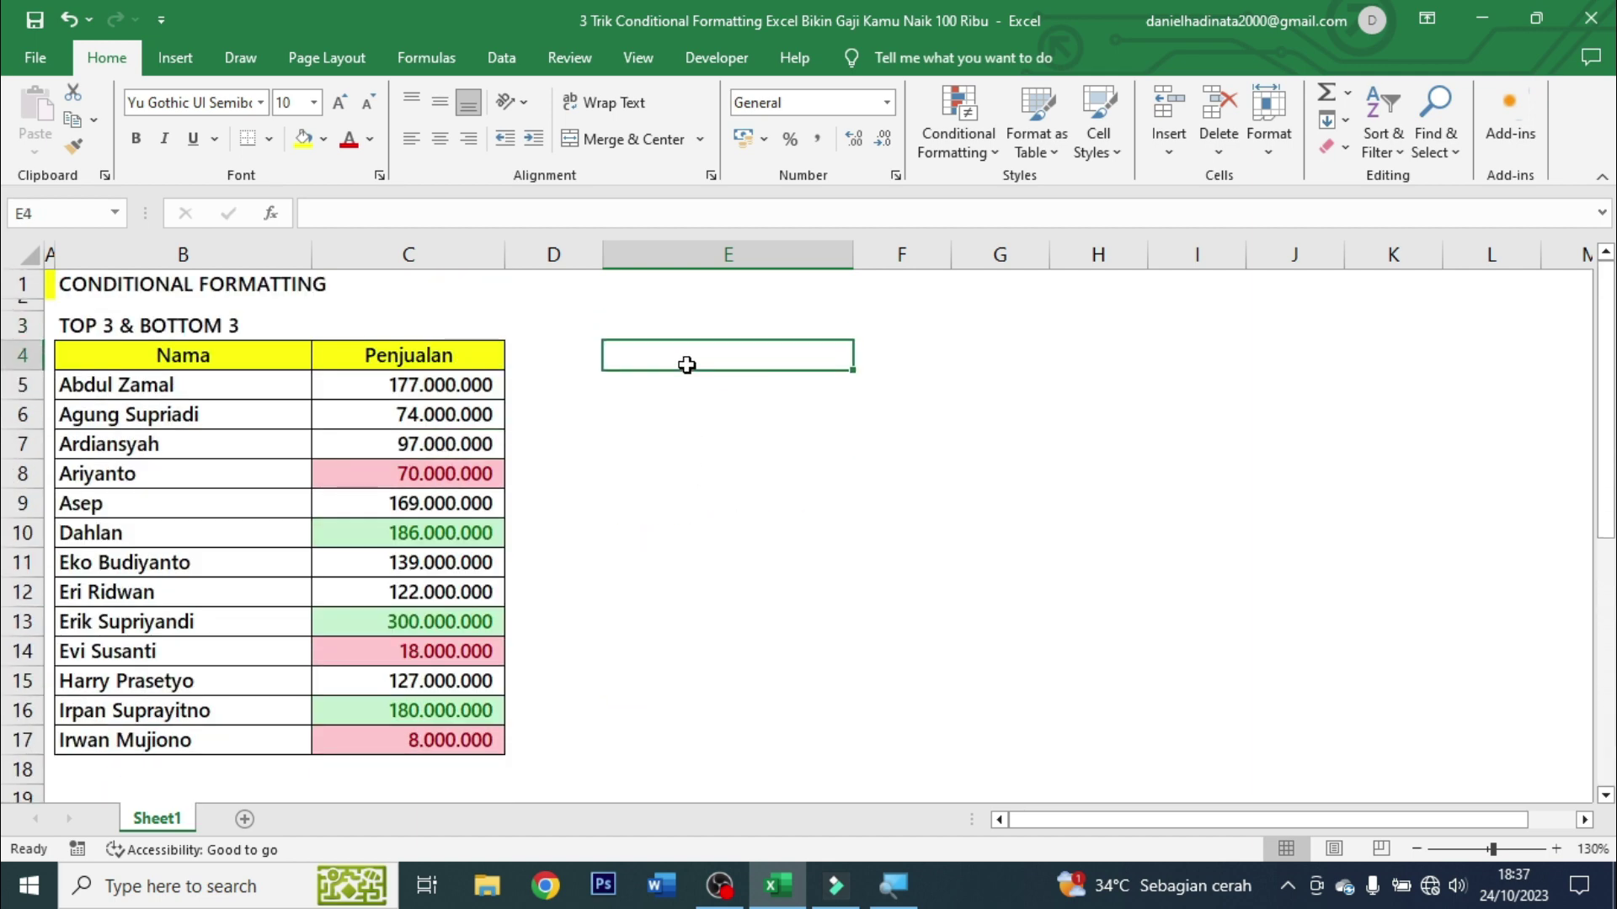